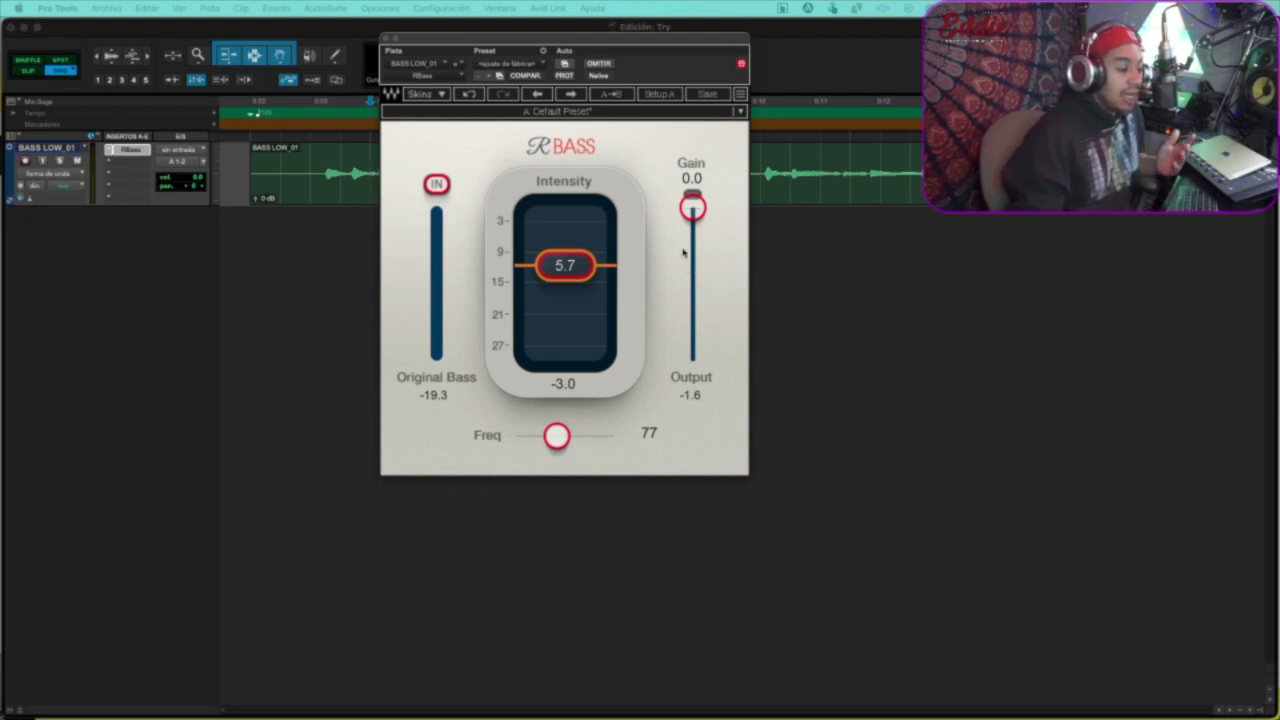
# - Lower the RBass frequency to 65 and its intensity to -1.7 on the BASS LOW_01 track
pyautogui.click(550, 440)
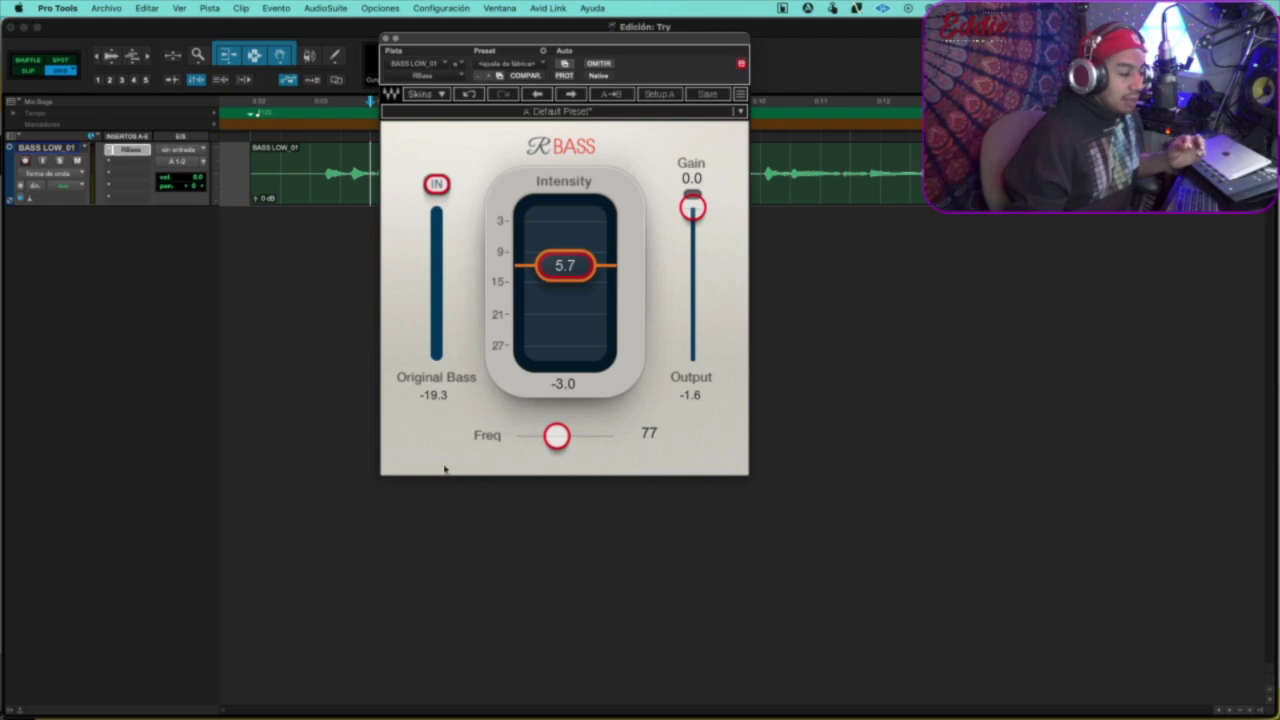
pyautogui.moveTo(569, 264)
pyautogui.mouseDown()
pyautogui.moveTo(569, 250)
pyautogui.moveTo(565, 287)
pyautogui.mouseUp()
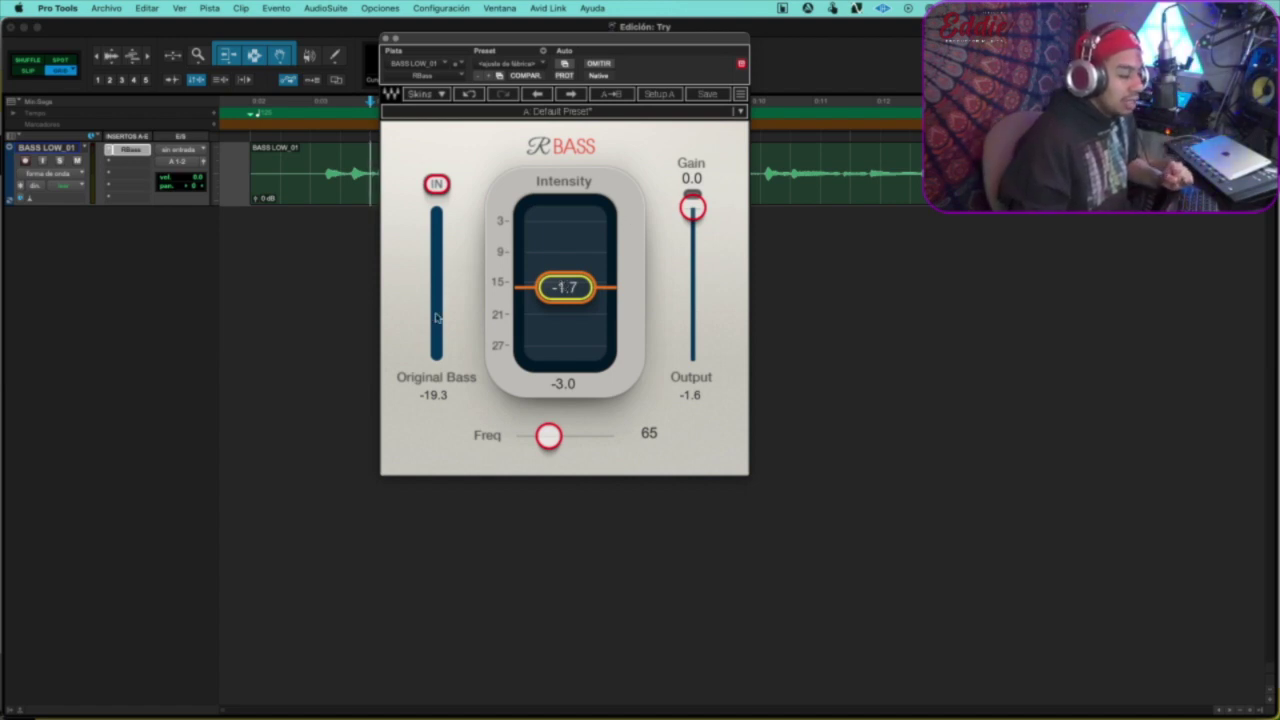
pyautogui.click(693, 207)
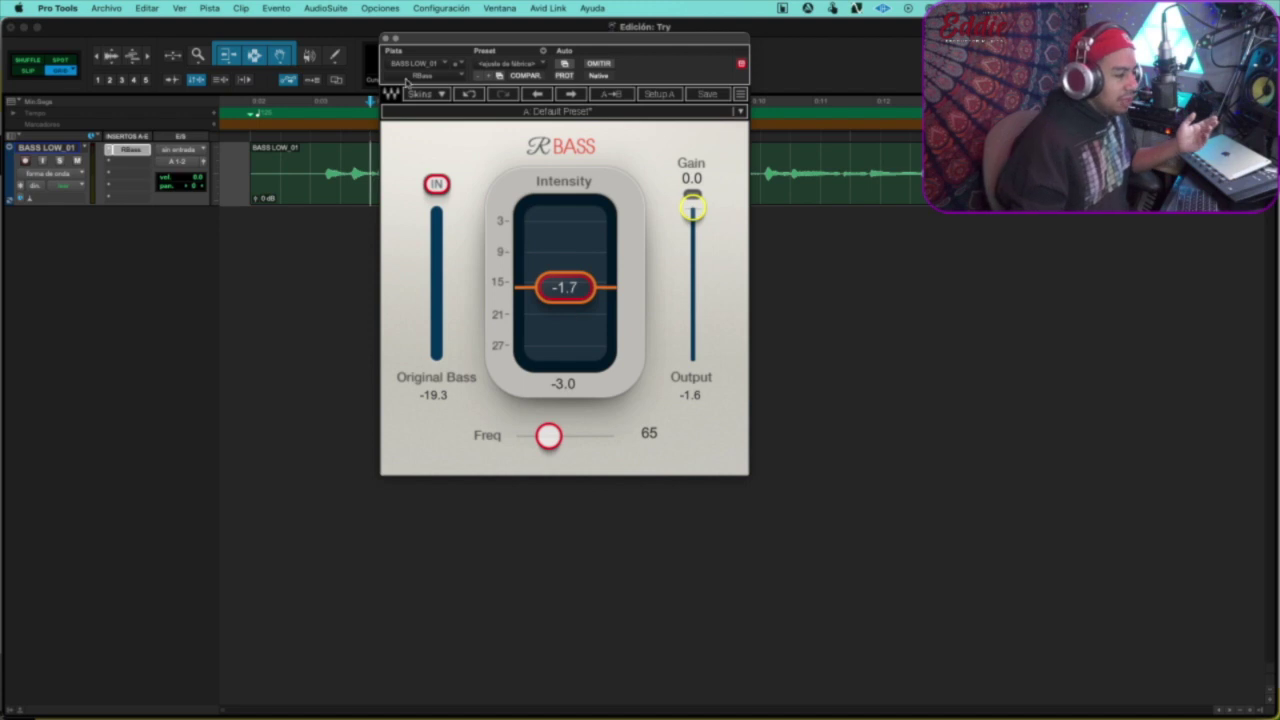
# - Try the Dark and Legacy skins on the RBass plug-in
pyautogui.click(427, 95)
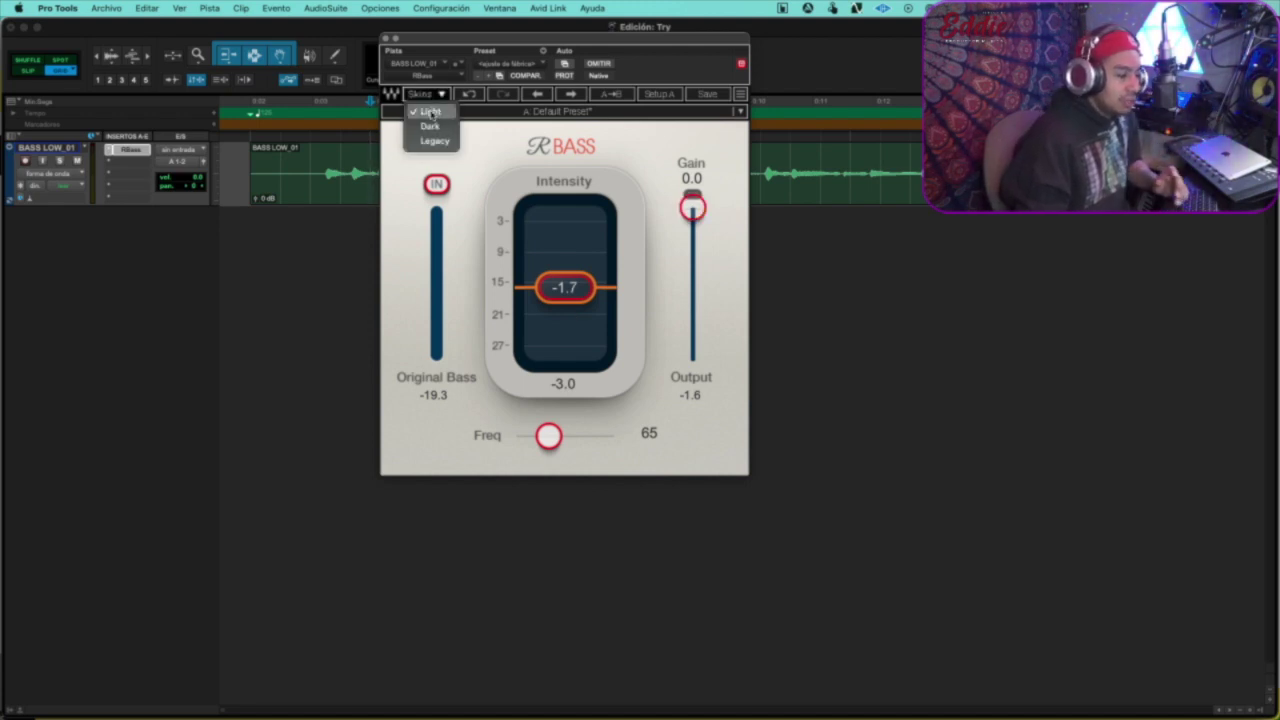
pyautogui.click(431, 127)
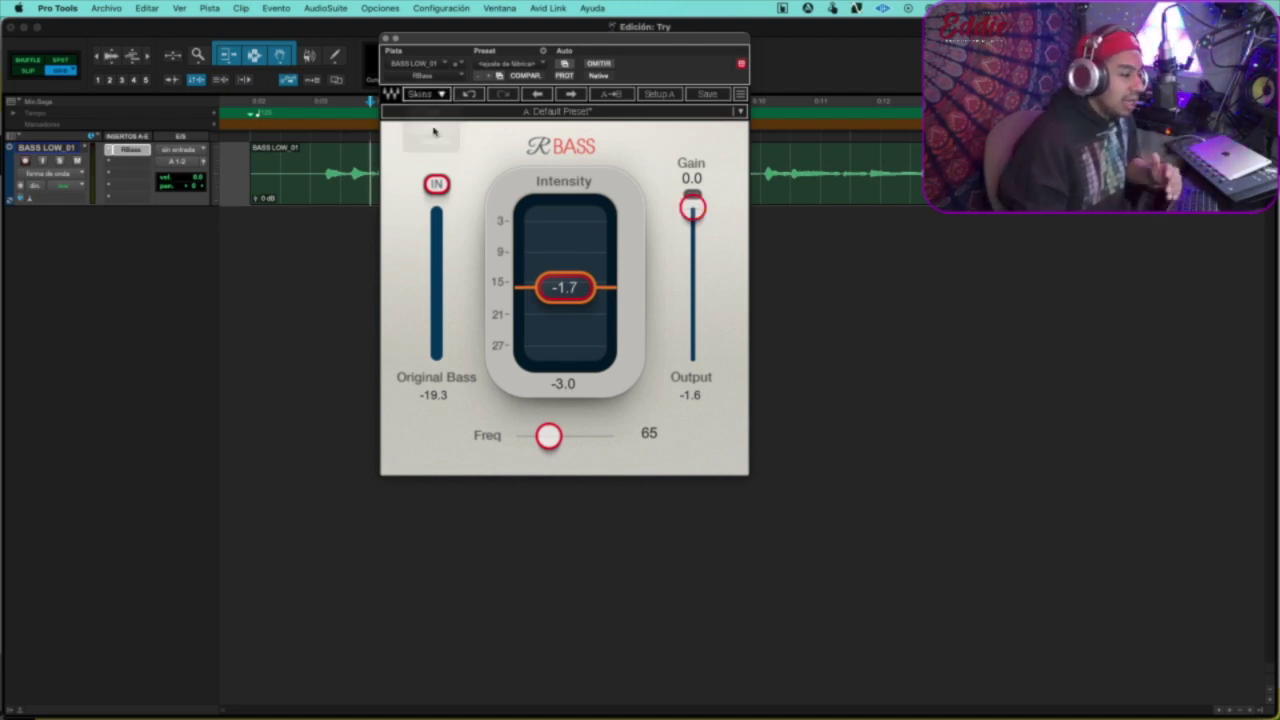
pyautogui.click(441, 95)
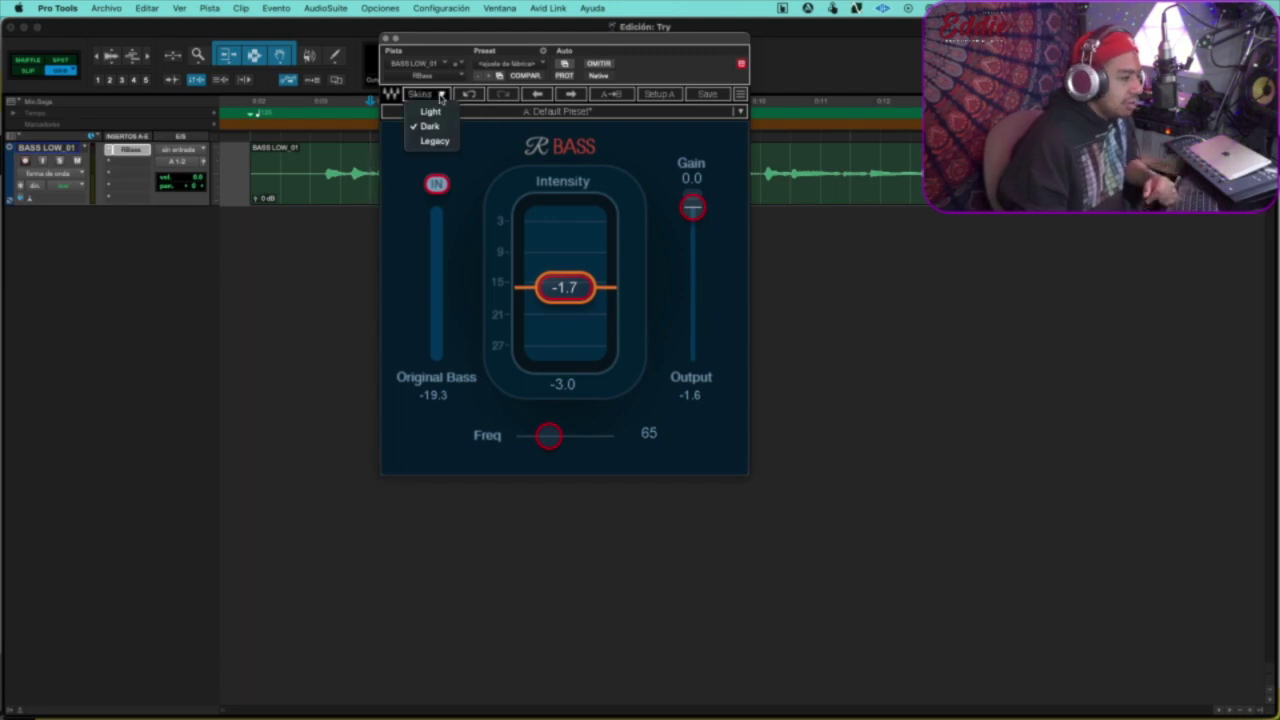
pyautogui.click(433, 137)
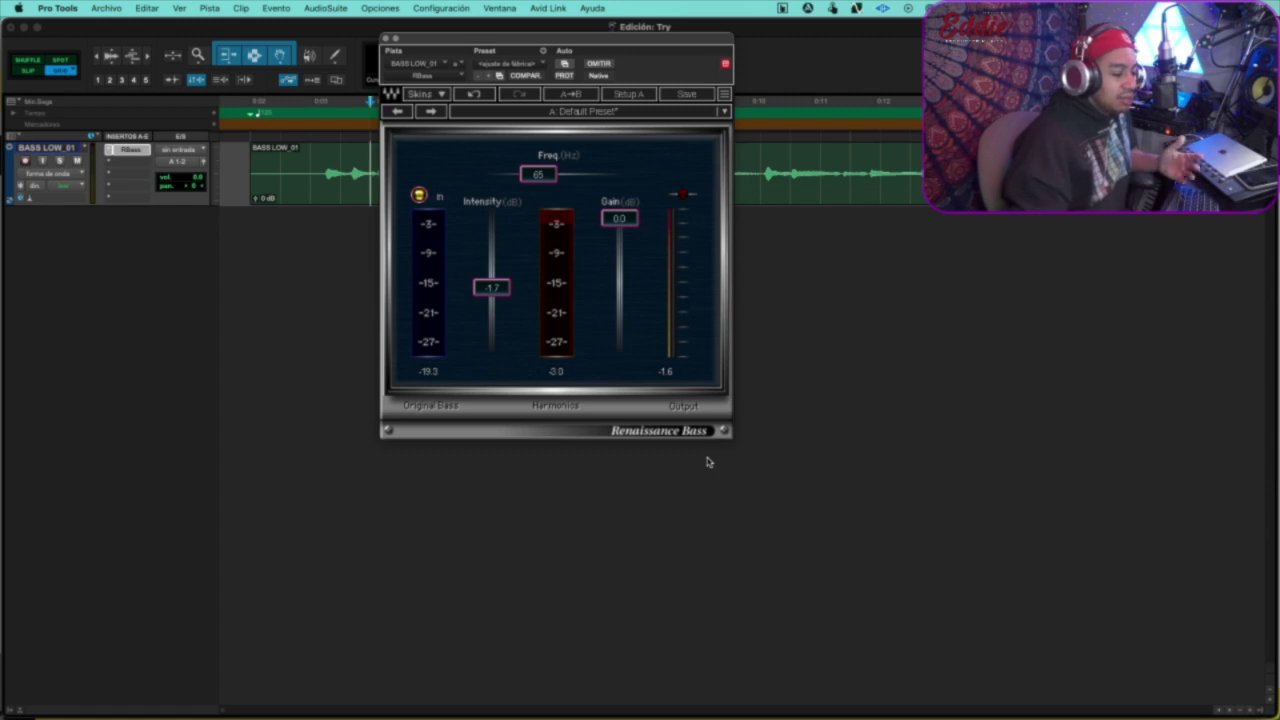
# - Switch to Safari and view the Waves product page for the Renaissance Bass plug-in
pyautogui.click(587, 712)
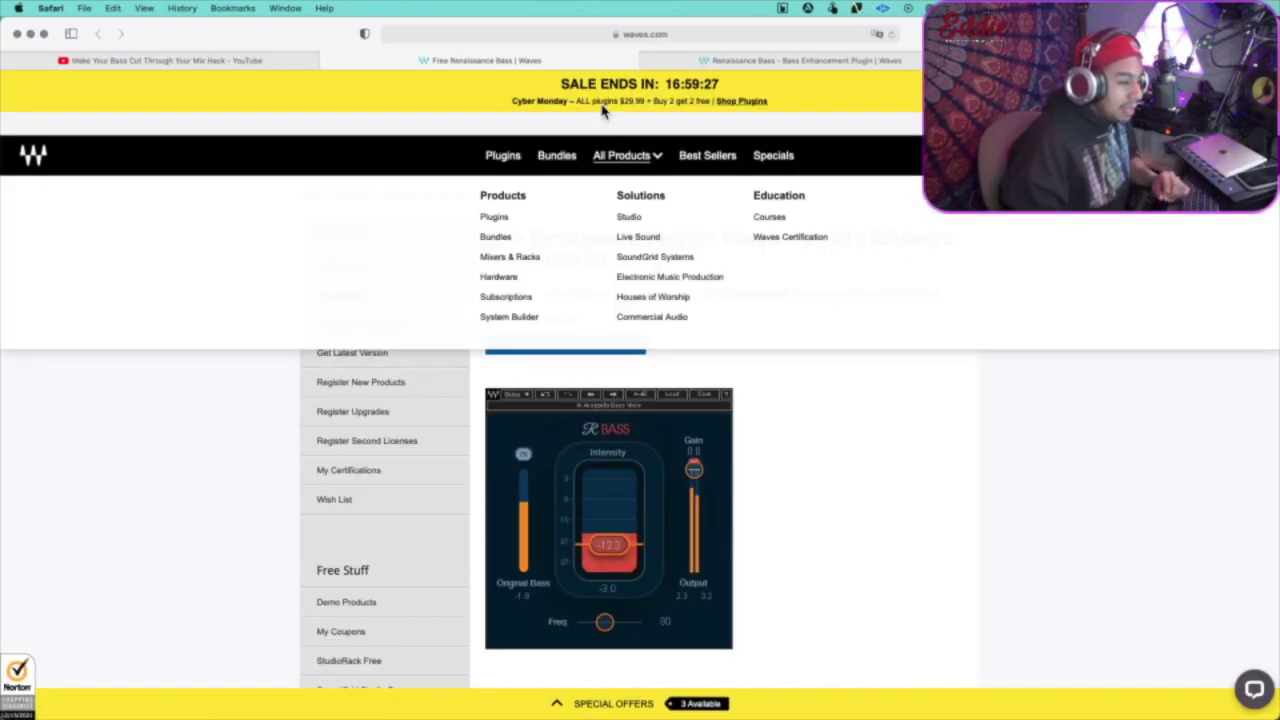
pyautogui.click(750, 62)
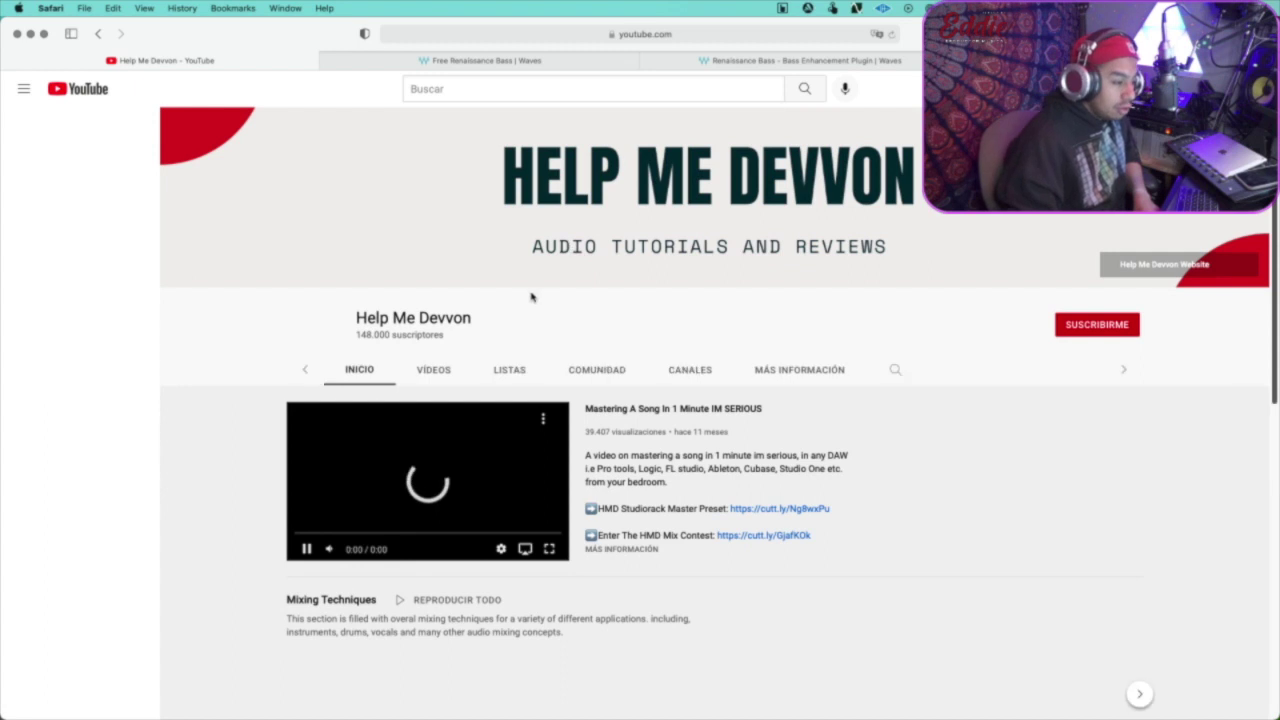
# - Pause the intro video on the Help Me Devvon YouTube channel and browse the channel's uploaded videos
pyautogui.click(304, 550)
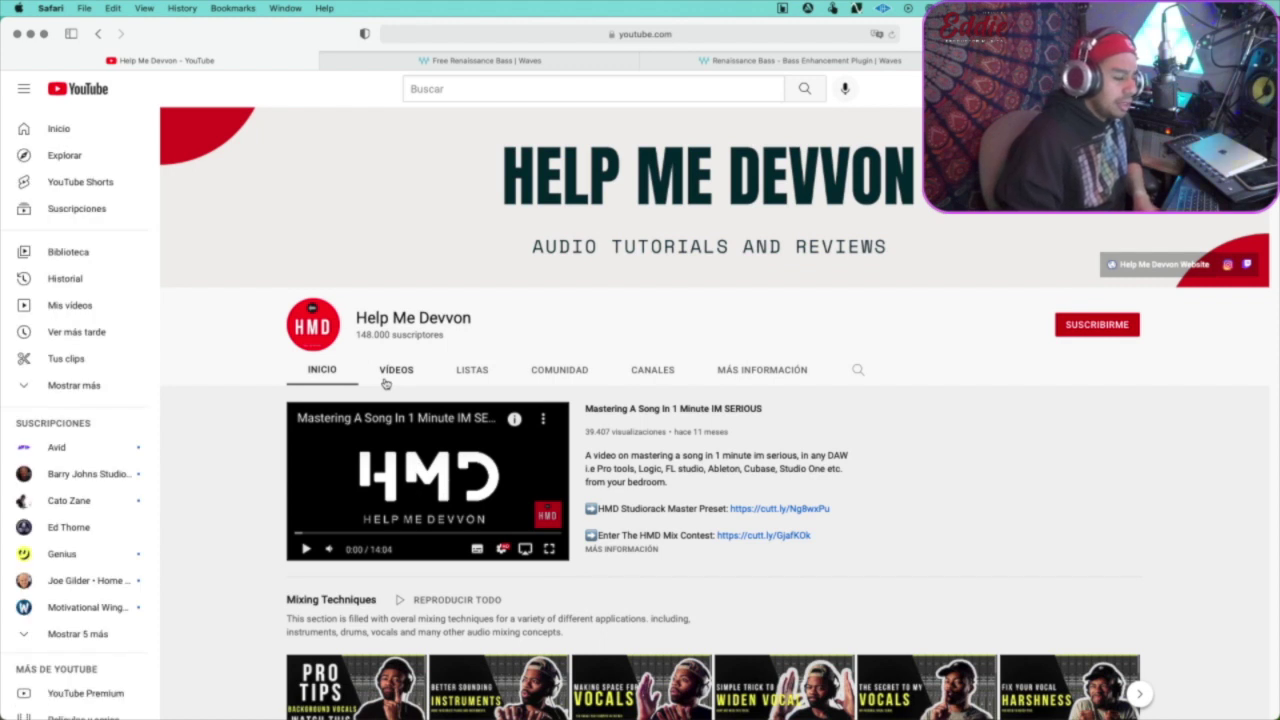
pyautogui.click(394, 371)
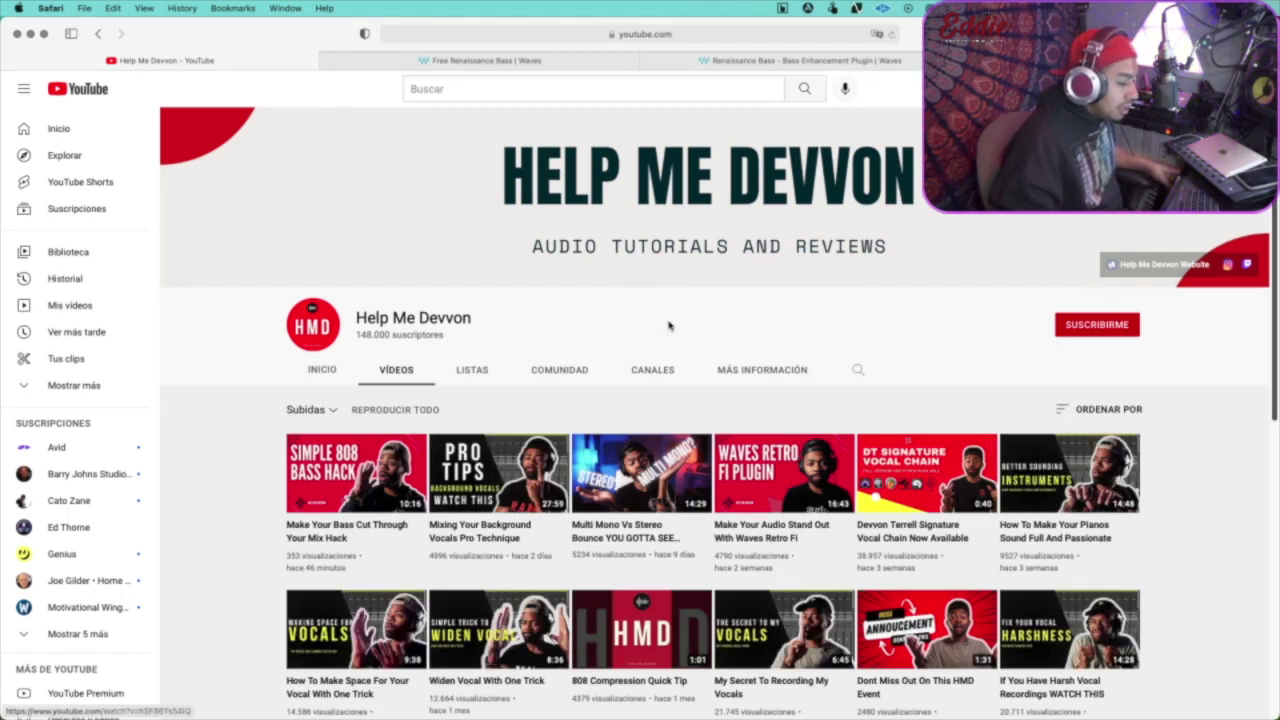
pyautogui.scroll(-2, 704, 414)
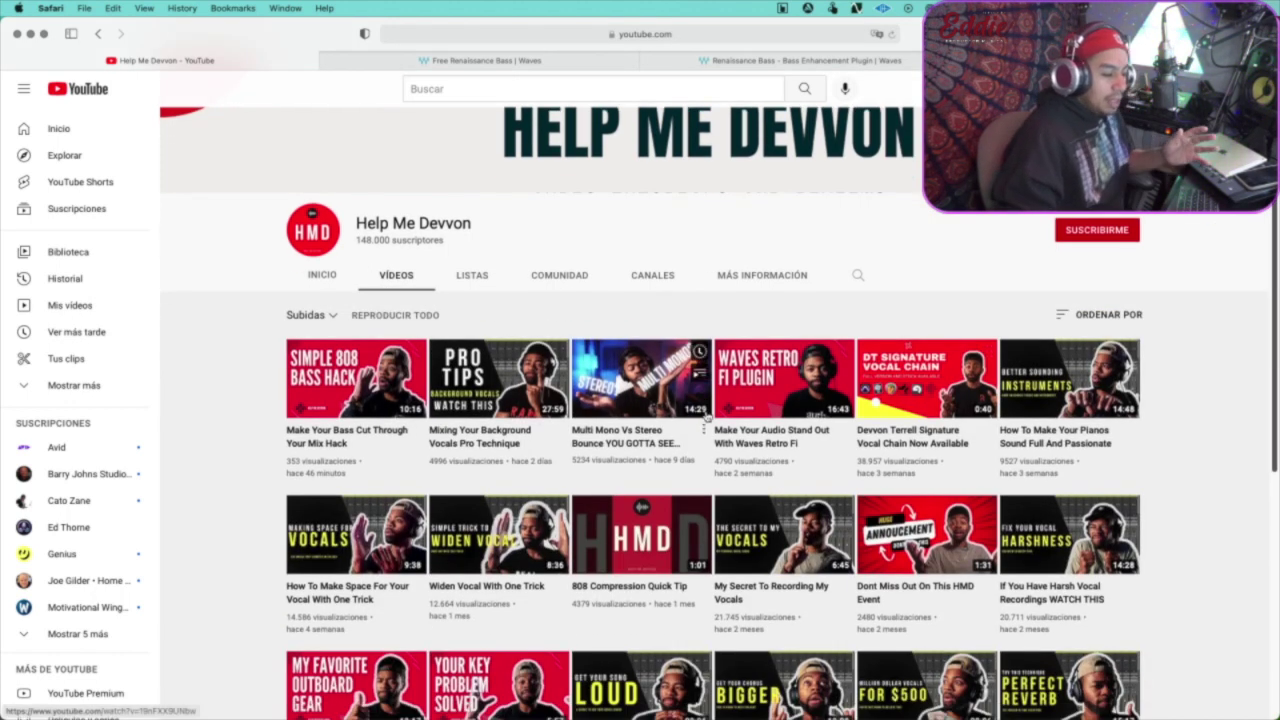
pyautogui.scroll(-6, 706, 418)
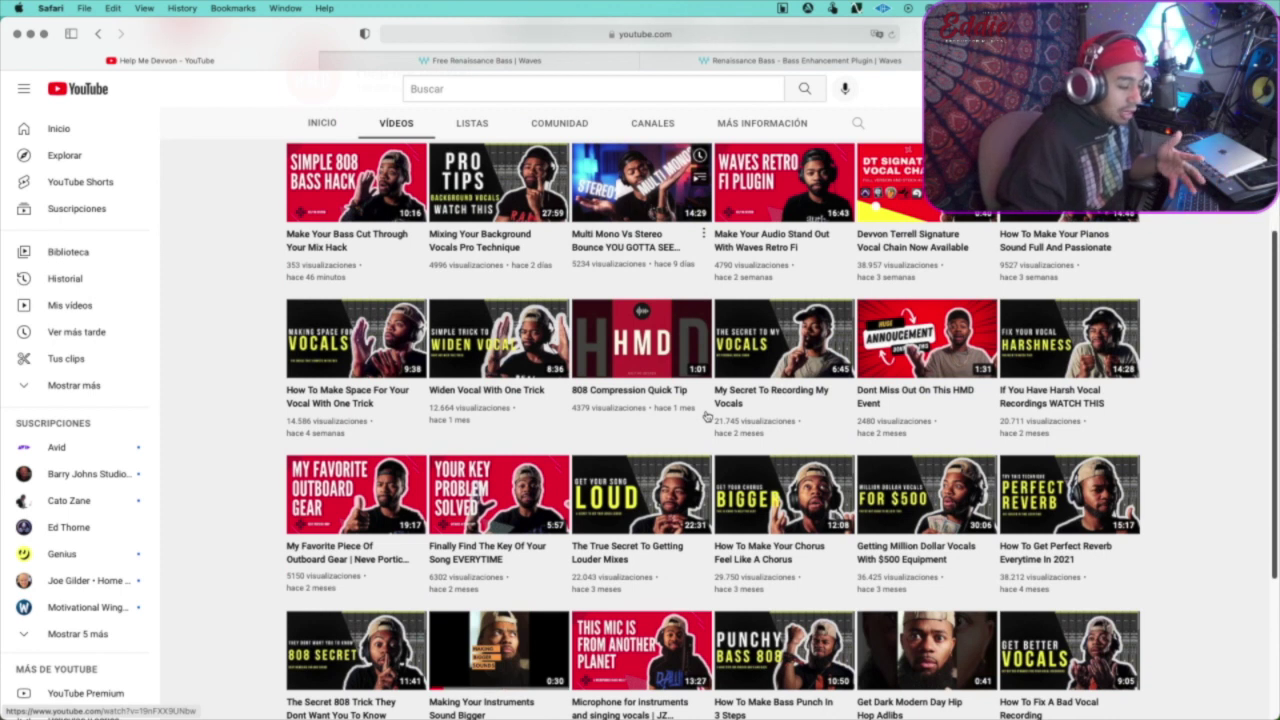
pyautogui.scroll(-4, 706, 416)
pyautogui.scroll(10, 706, 414)
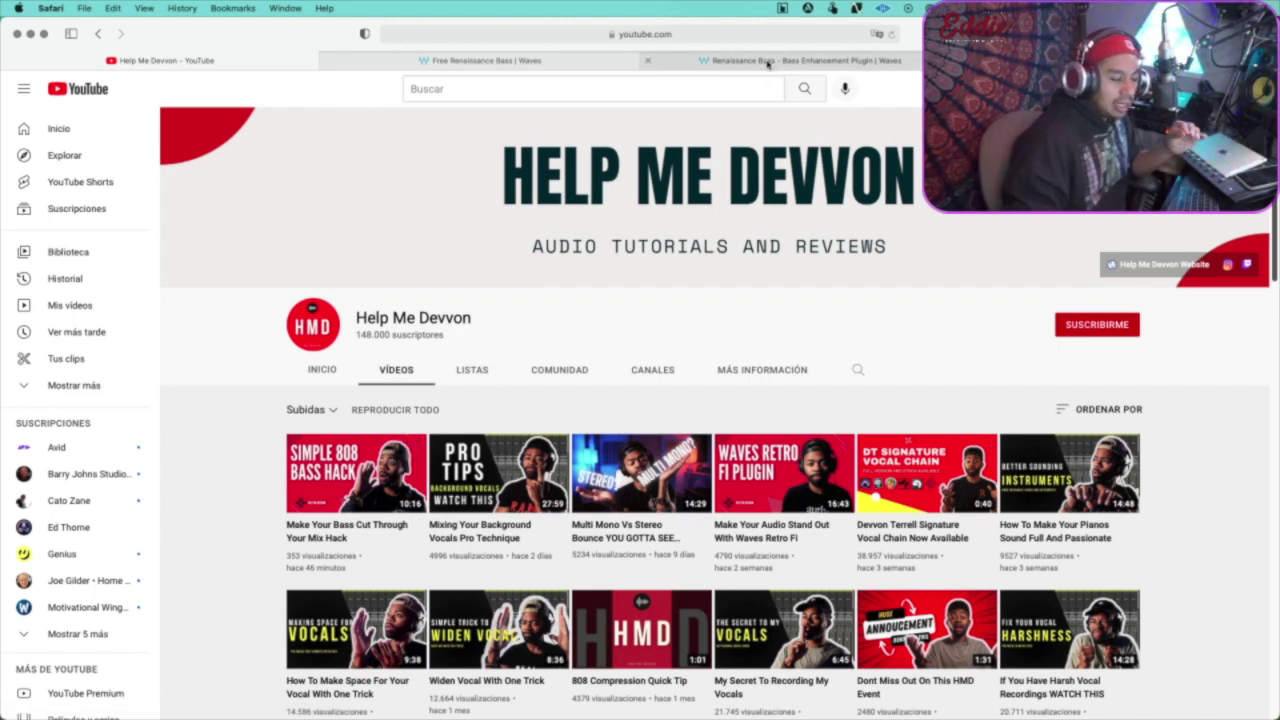
# - Claim the free Renaissance Bass licence on the Free Renaissance Bass offer page from Waves
pyautogui.moveTo(768, 62)
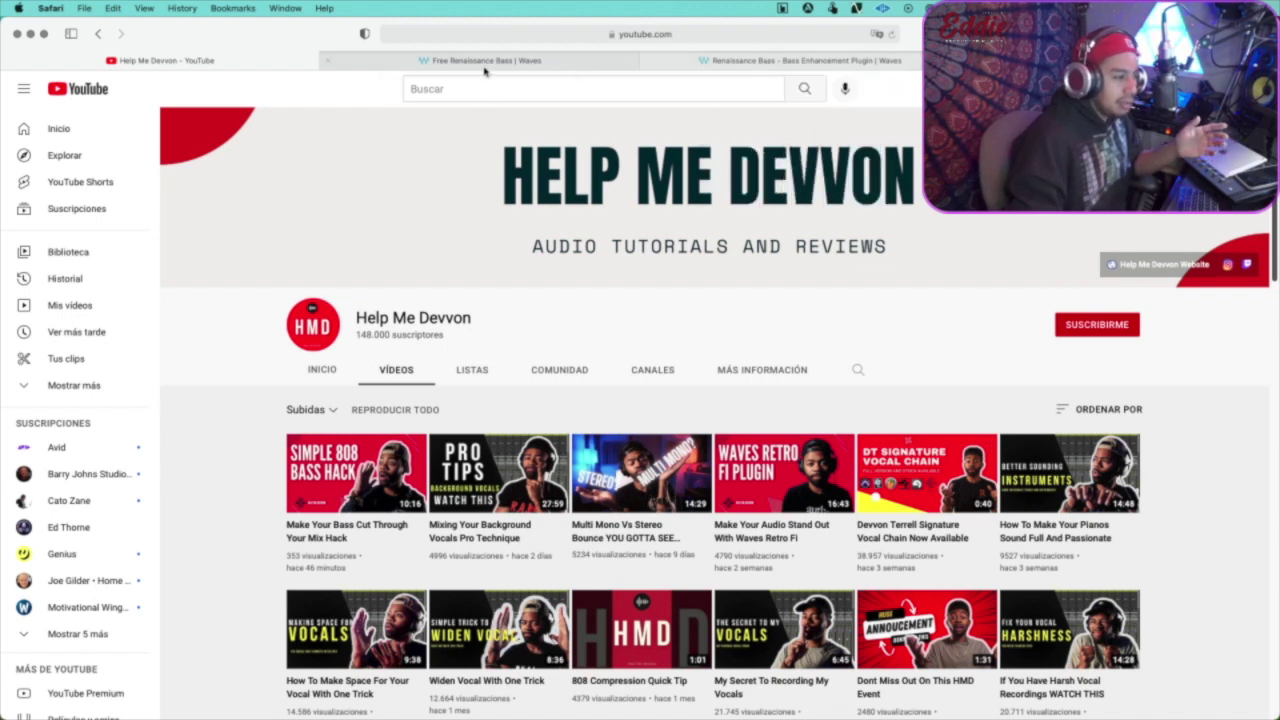
pyautogui.moveTo(485, 64)
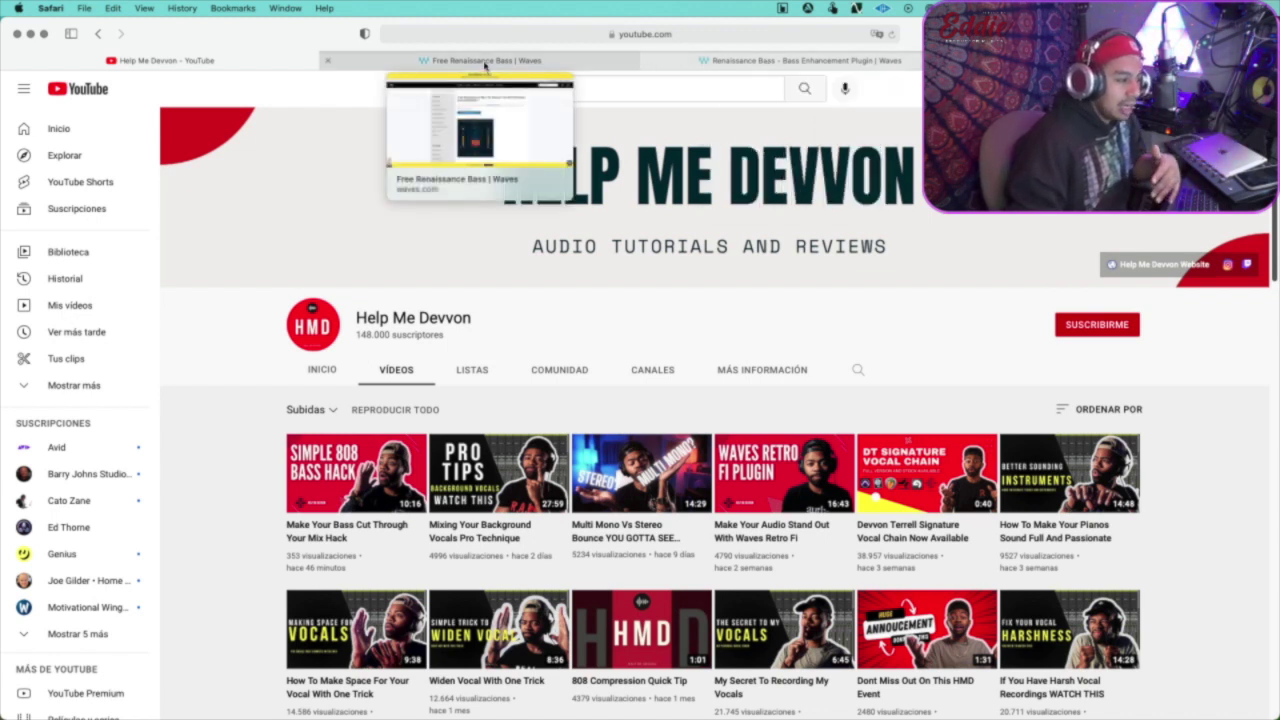
pyautogui.click(485, 62)
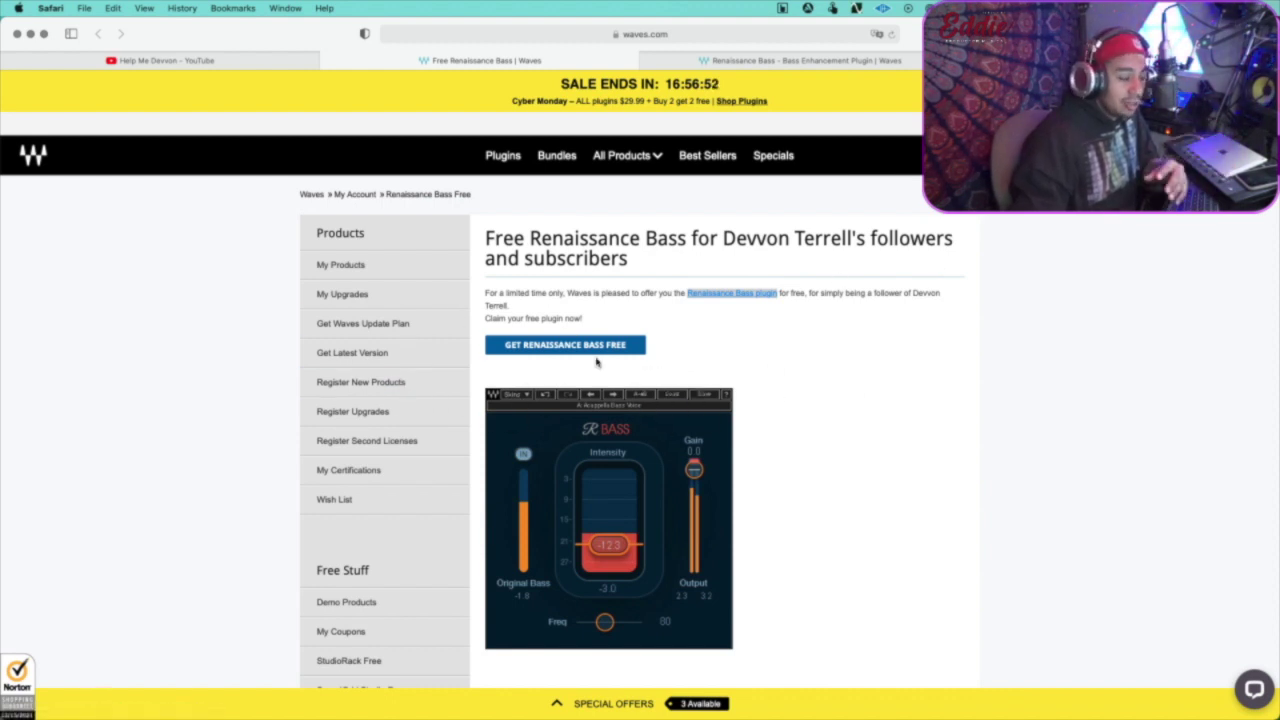
pyautogui.click(540, 345)
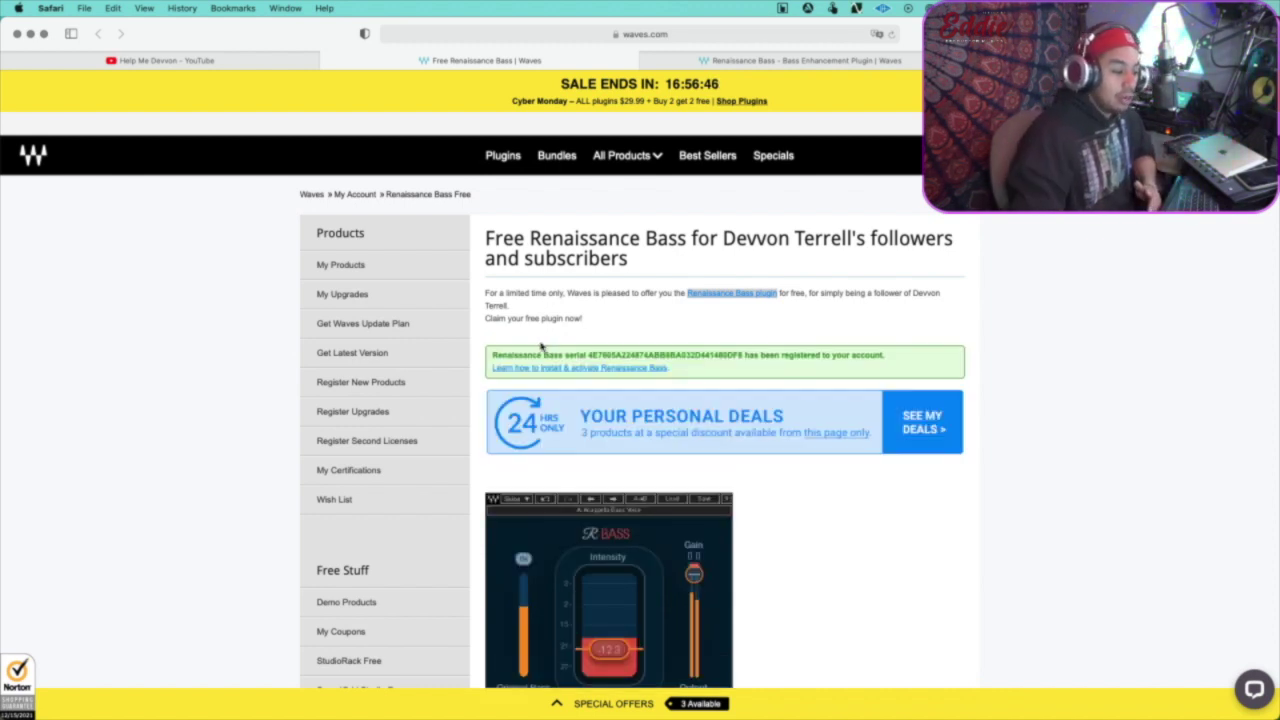
# - Select the Renaissance Bass serial number in the registration notice, leaving the page as it is
pyautogui.scroll(-1, 592, 357)
pyautogui.doubleClick(610, 355)
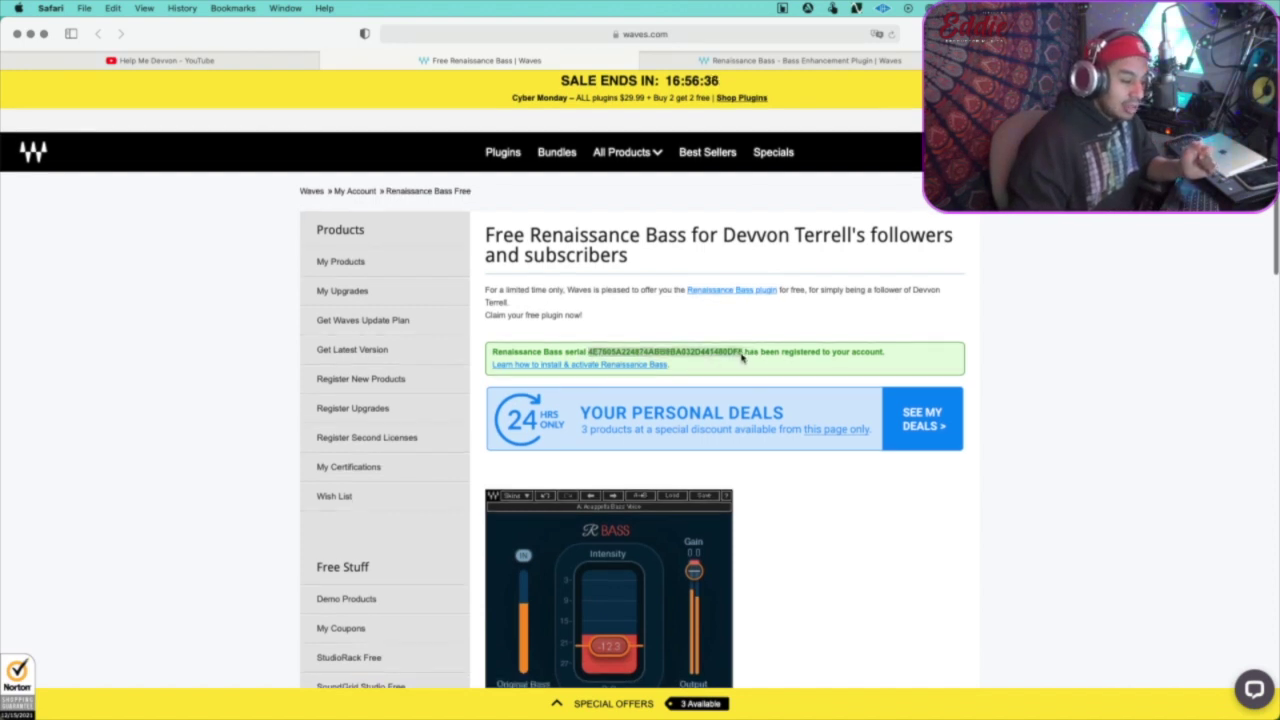
pyautogui.rightClick(699, 357)
pyautogui.click(669, 355)
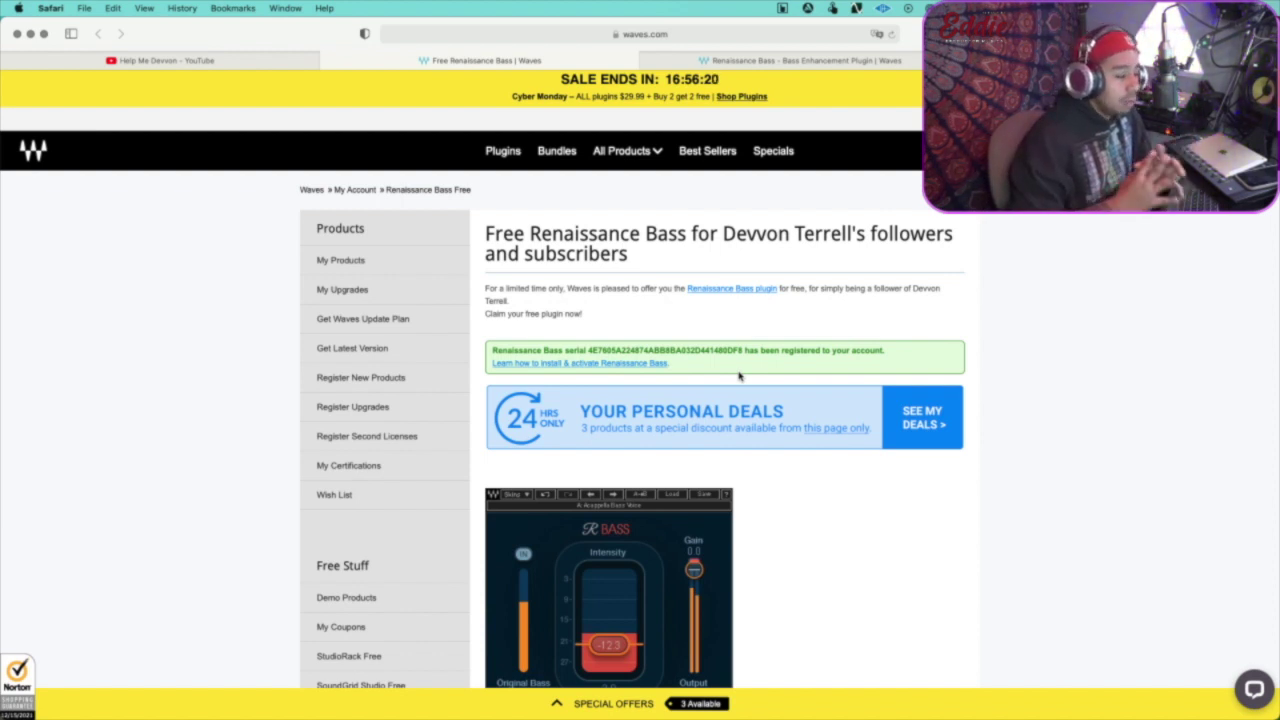
# - Open the Waves instructions for installing and activating Renaissance Bass and look through the steps
pyautogui.click(575, 364)
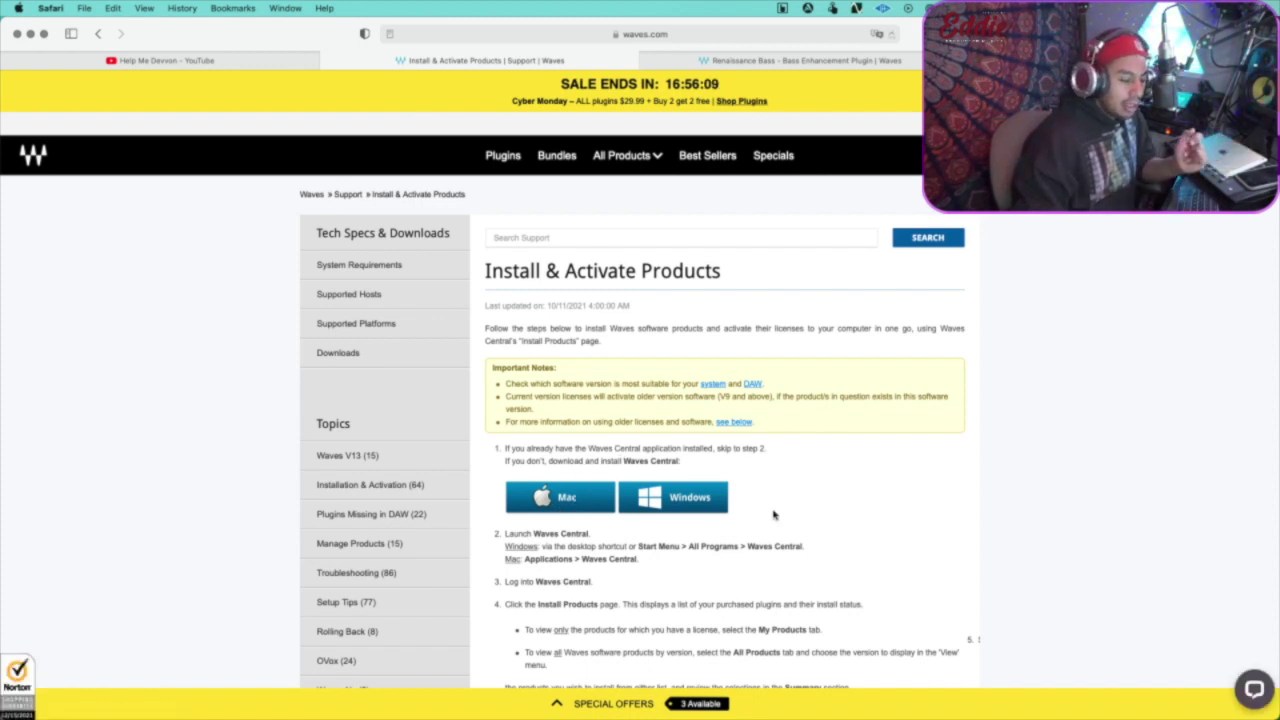
pyautogui.scroll(-2, 773, 514)
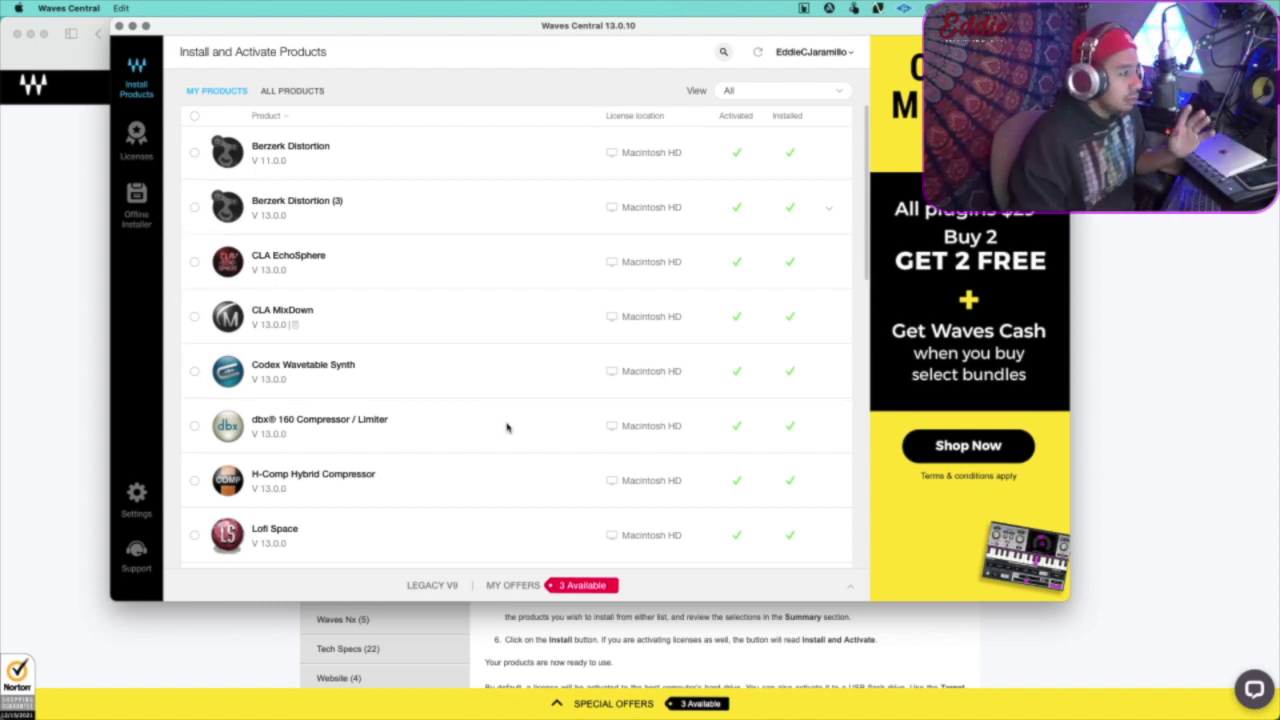
# - Try to install and activate Renaissance Bass V 13.0.0 from the owned products in Waves Central
pyautogui.scroll(-5, 503, 434)
pyautogui.scroll(-8, 511, 376)
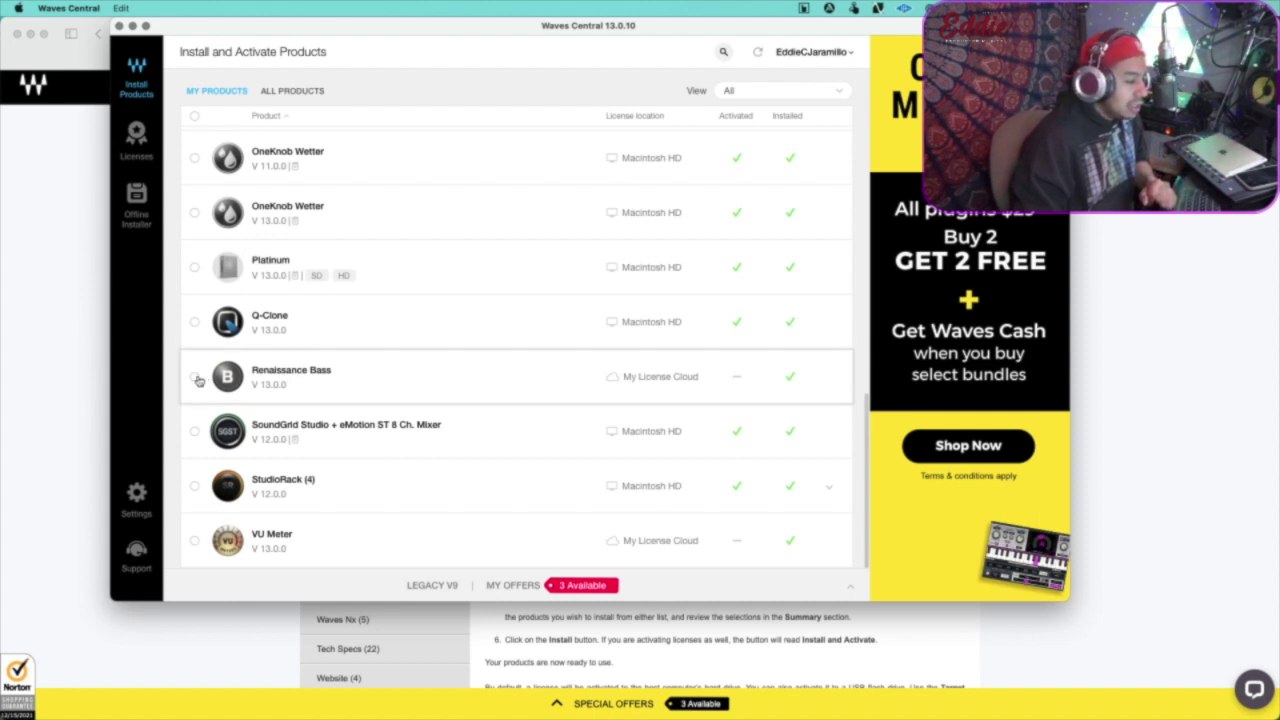
pyautogui.click(196, 377)
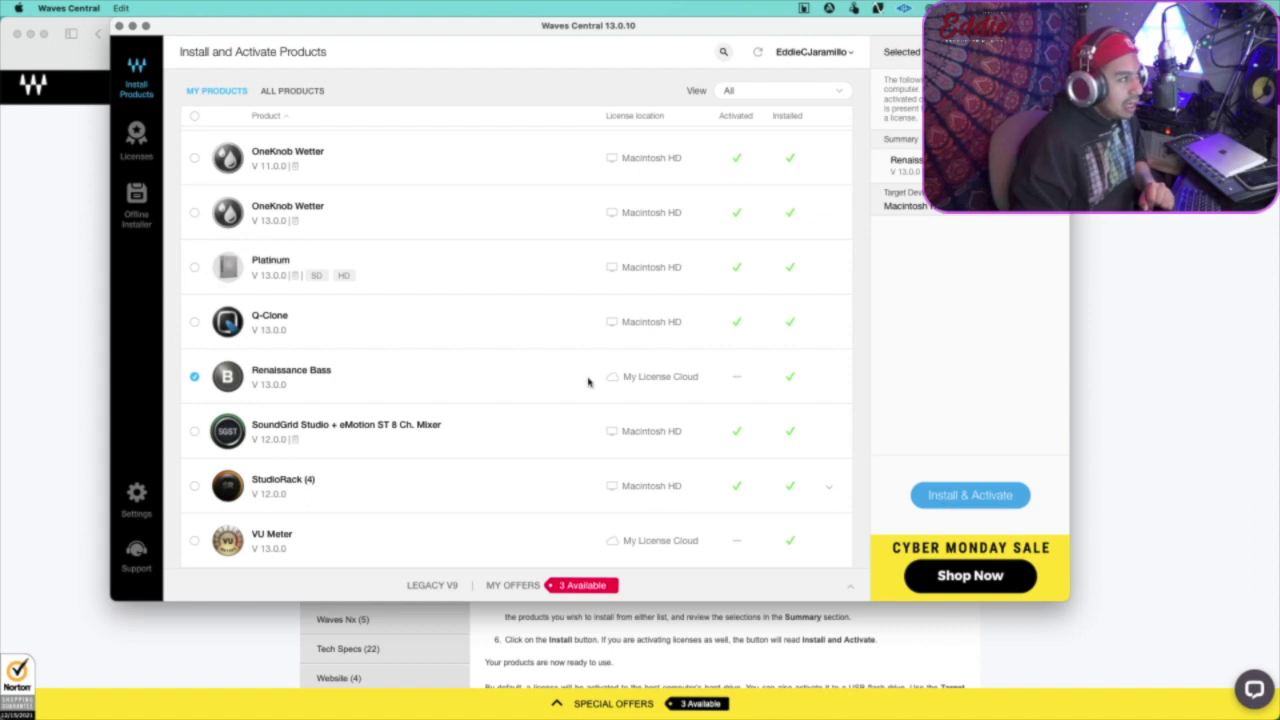
pyautogui.click(985, 495)
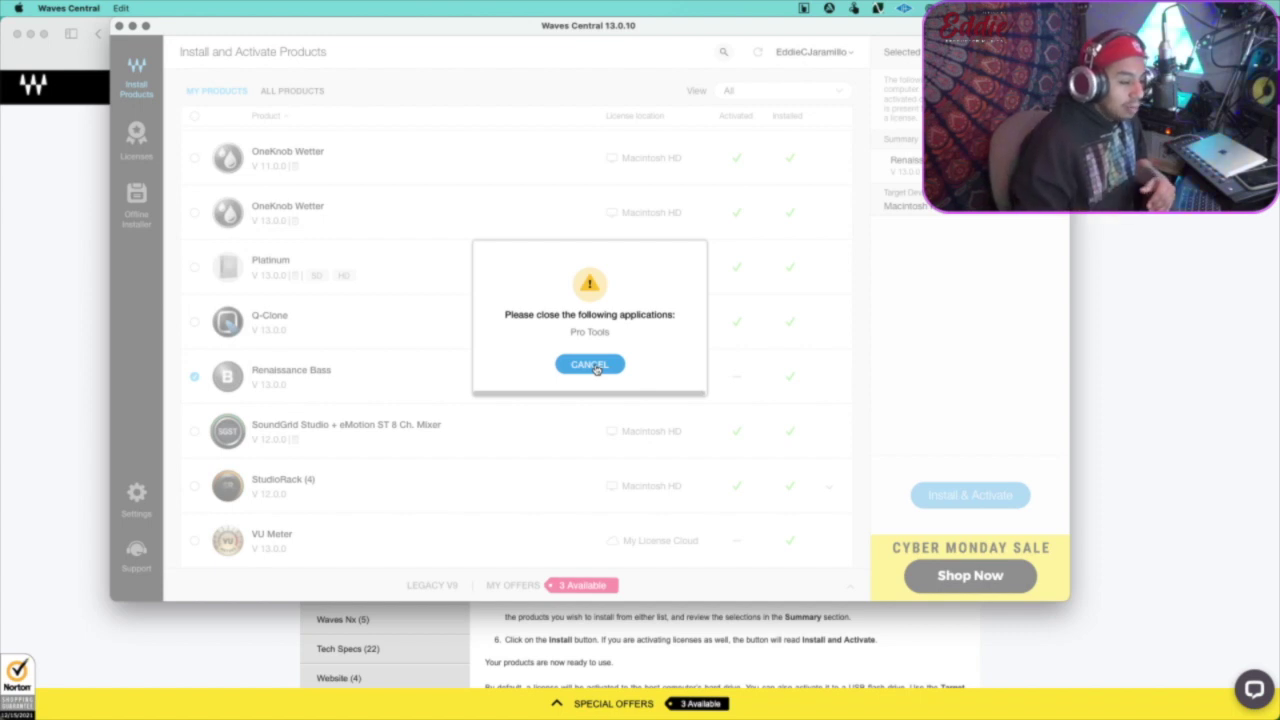
pyautogui.click(592, 366)
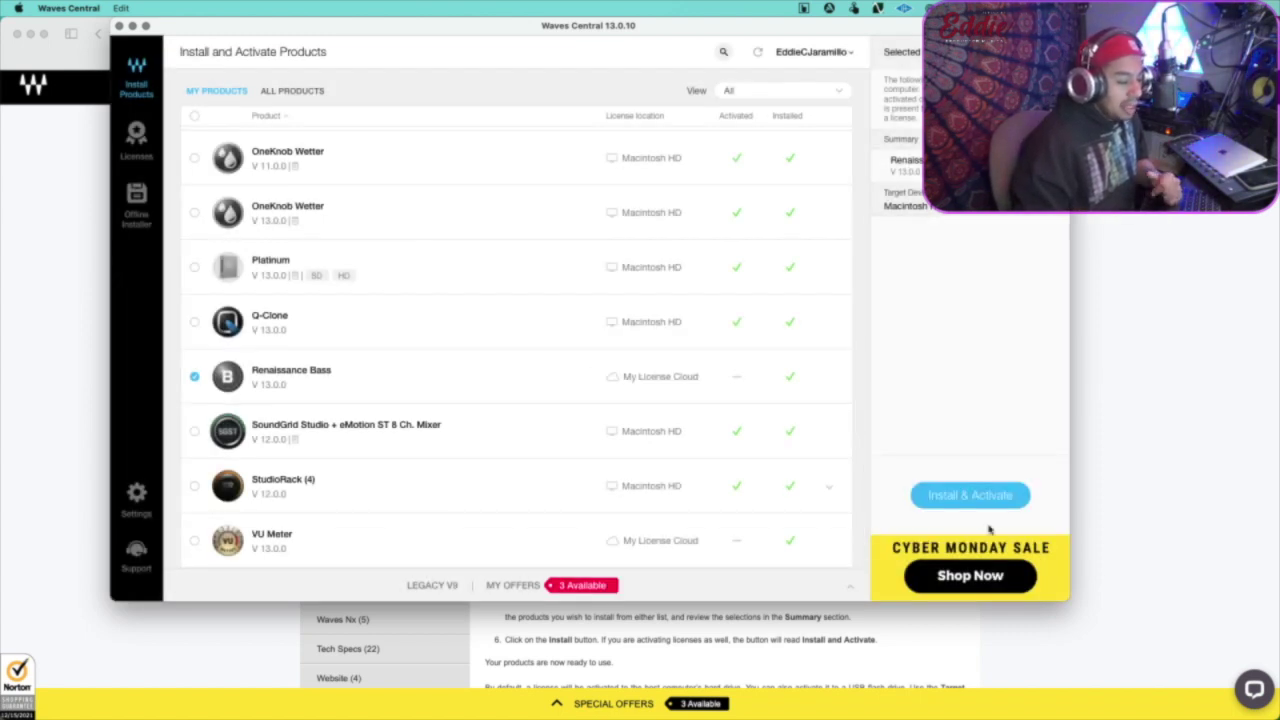
# - Put away Waves Central and Safari, return to Pro Tools, and set the RBass skin to Light
pyautogui.click(132, 27)
pyautogui.click(30, 34)
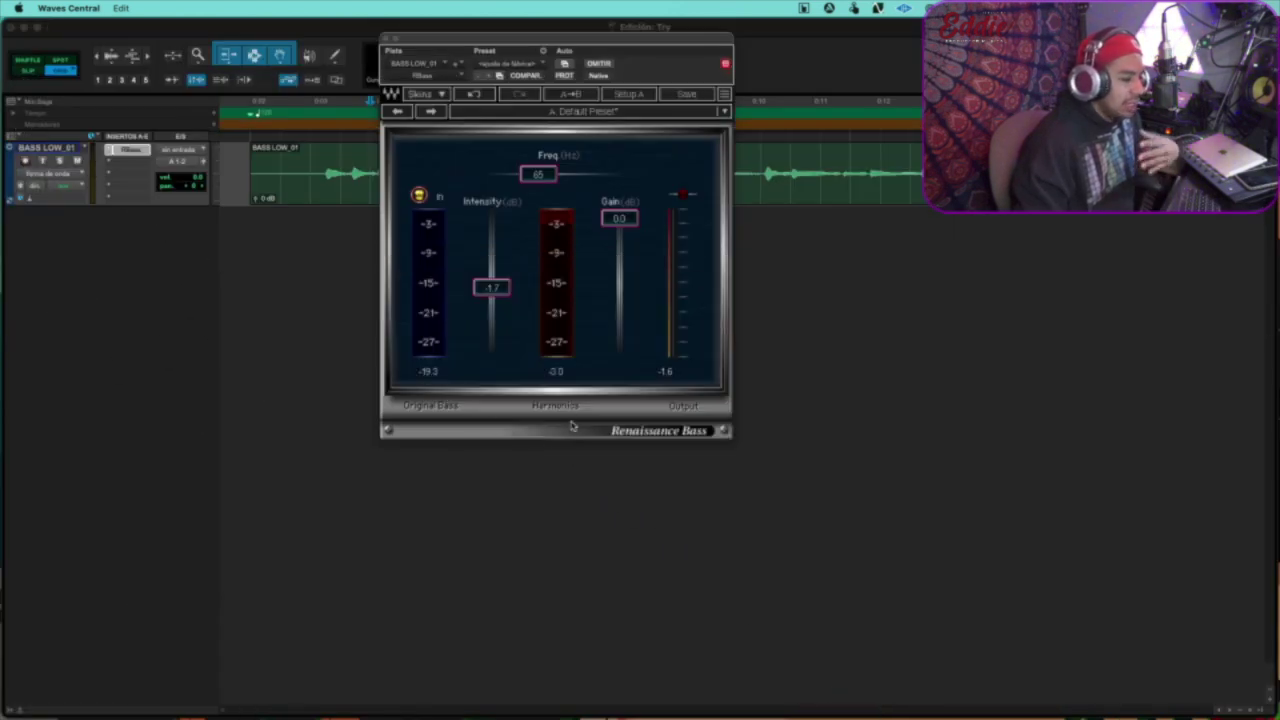
pyautogui.click(433, 99)
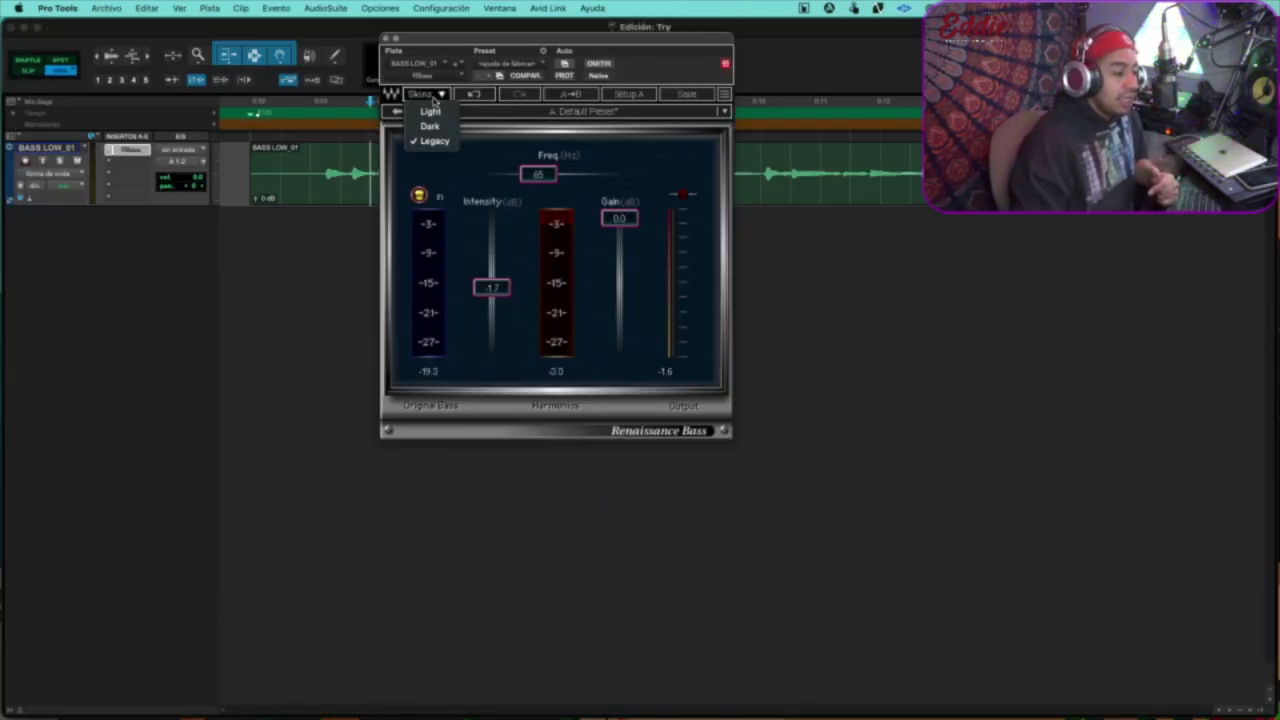
pyautogui.click(430, 111)
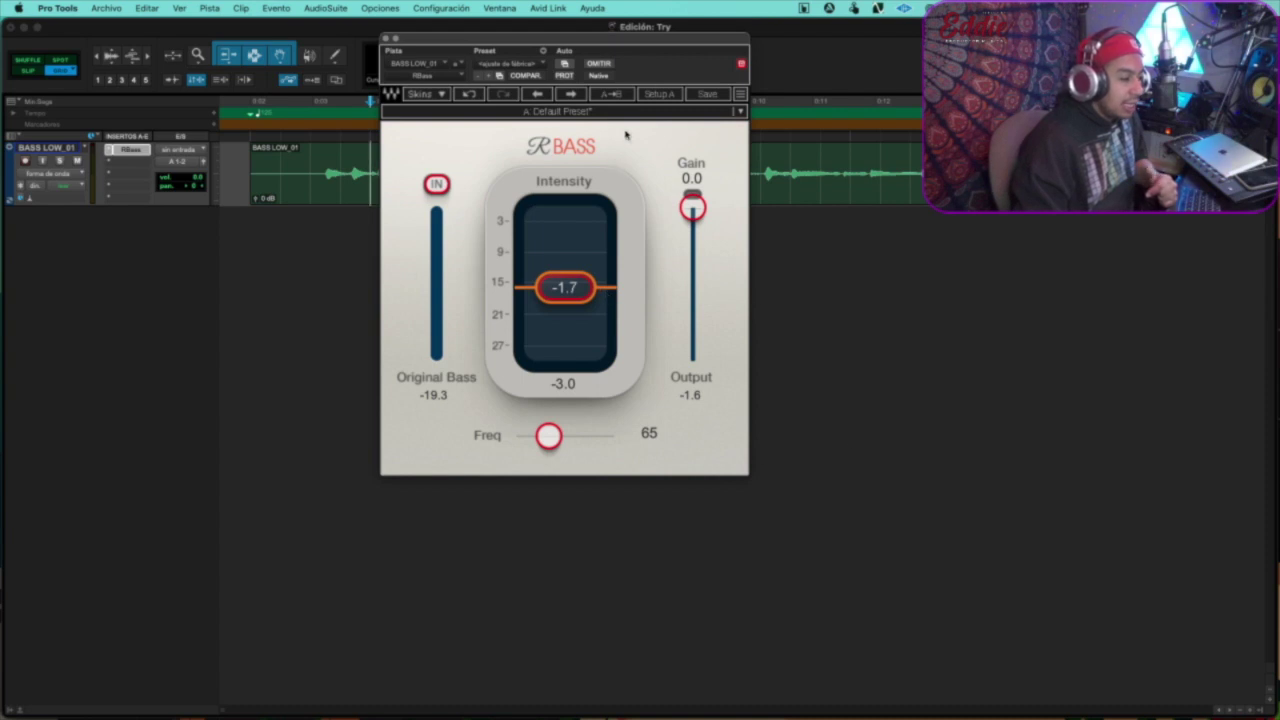
# - Move the RBass window below the waveform and play the soloed BASS LOW_01 track from 0:02.960
pyautogui.moveTo(640, 38); pyautogui.dragTo(565, 205)
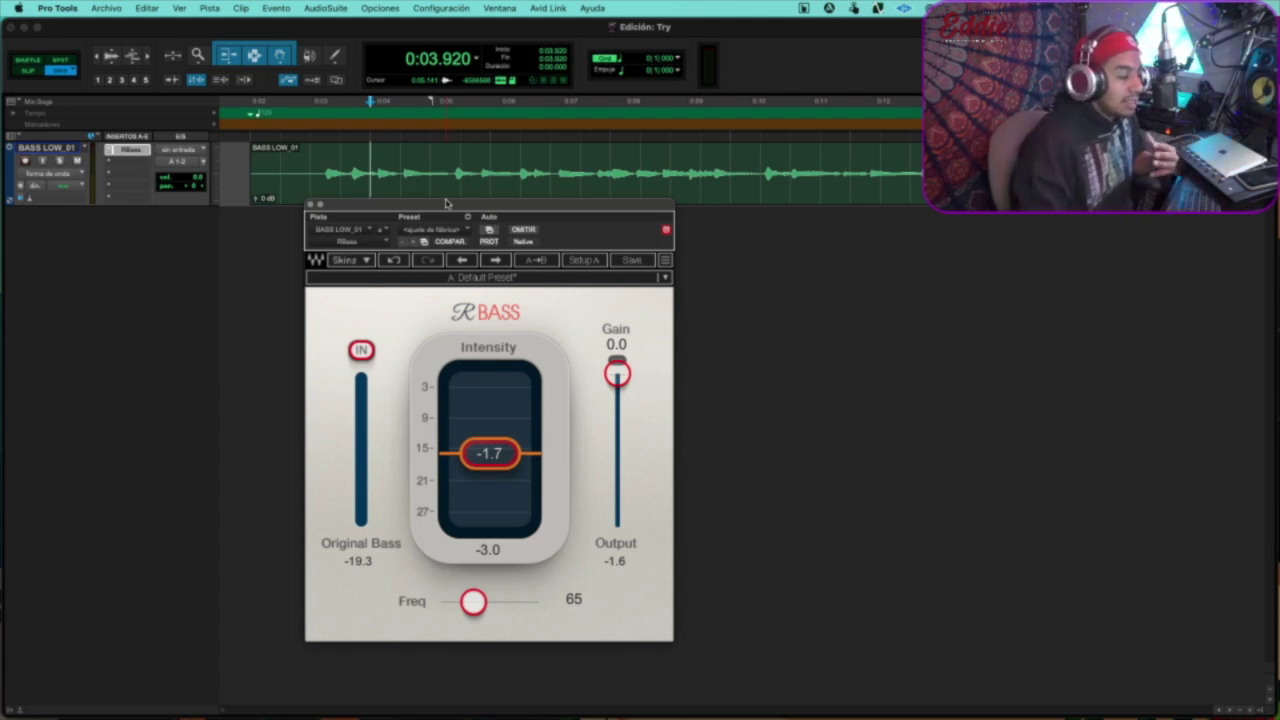
pyautogui.click(311, 105)
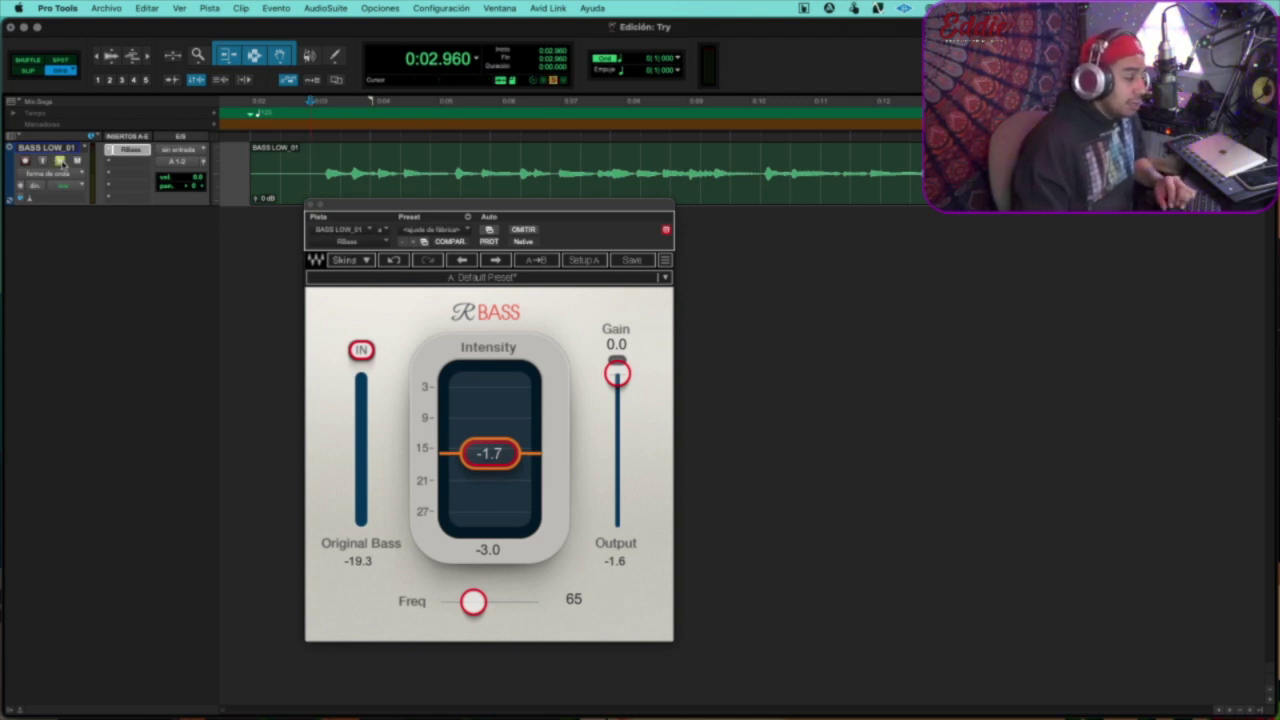
pyautogui.press('space')
pyautogui.moveTo(402, 205); pyautogui.dragTo(311, 174)
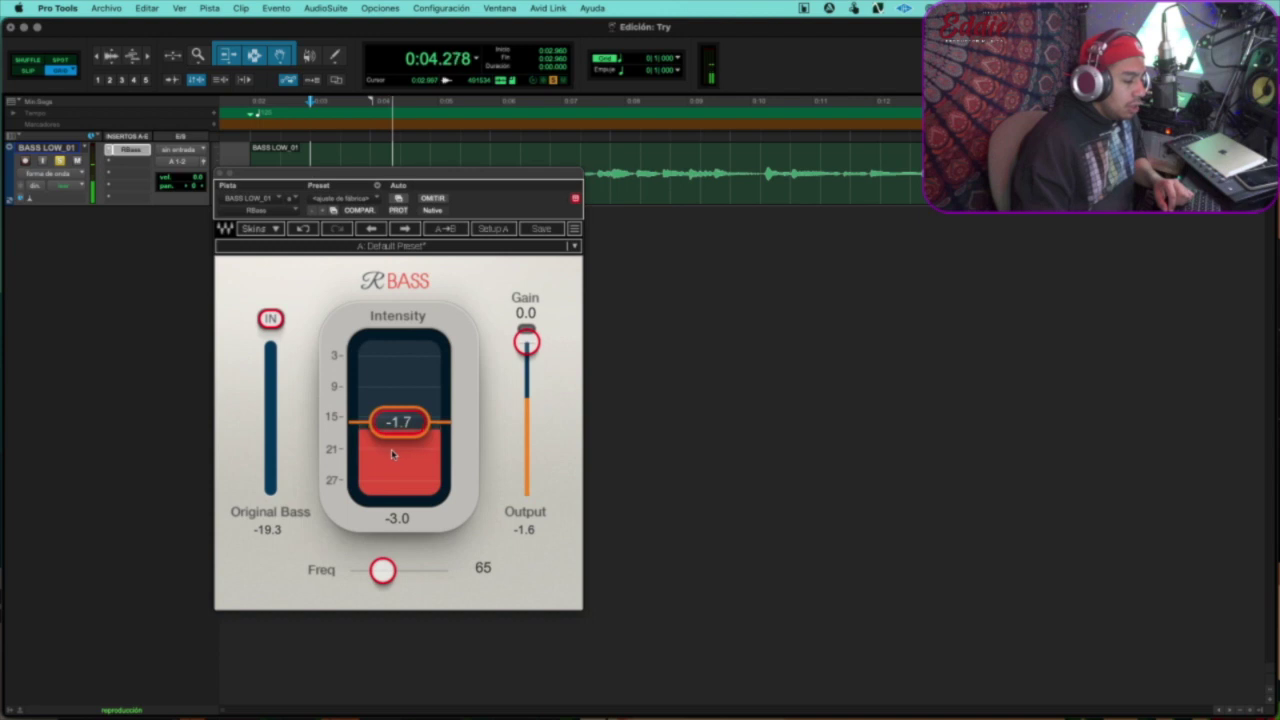
# - During playback, raise the RBass frequency to 99 and intensity to 0.8, and lower the frequency again
pyautogui.moveTo(383, 570); pyautogui.dragTo(408, 571)
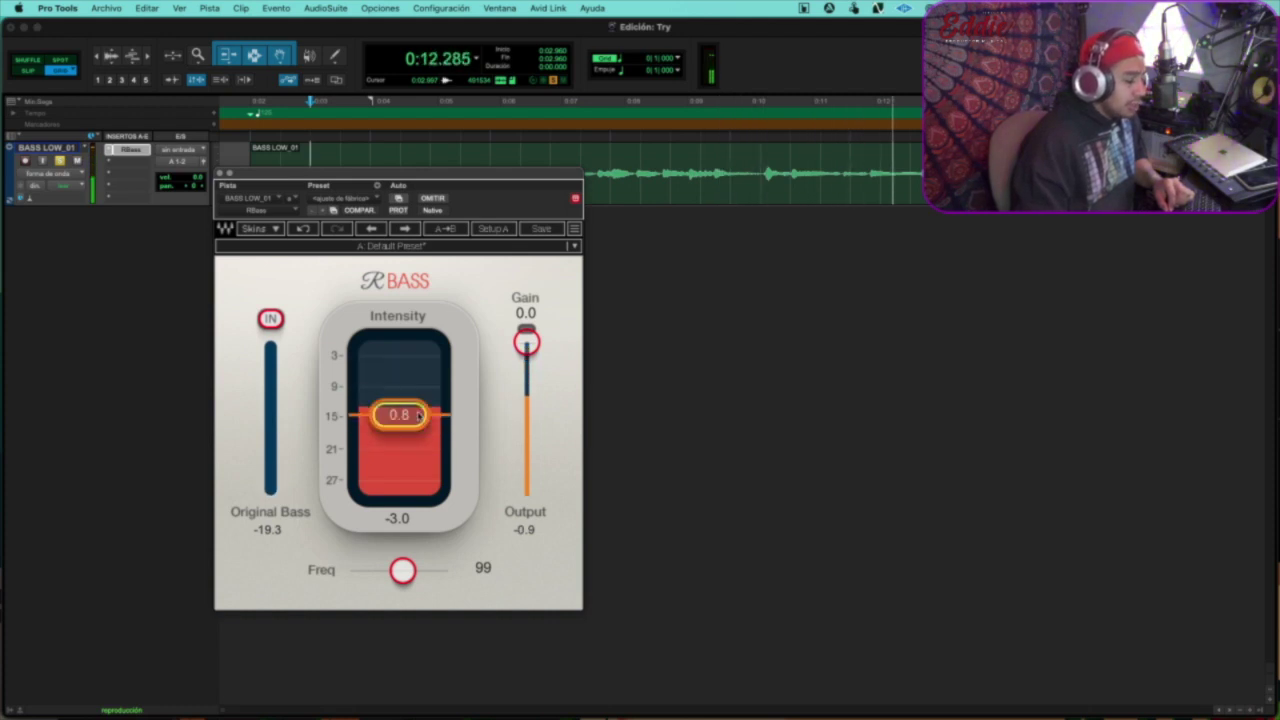
pyautogui.moveTo(402, 570)
pyautogui.mouseDown()
pyautogui.moveTo(366, 570)
pyautogui.moveTo(423, 570)
pyautogui.moveTo(388, 570)
pyautogui.mouseUp()
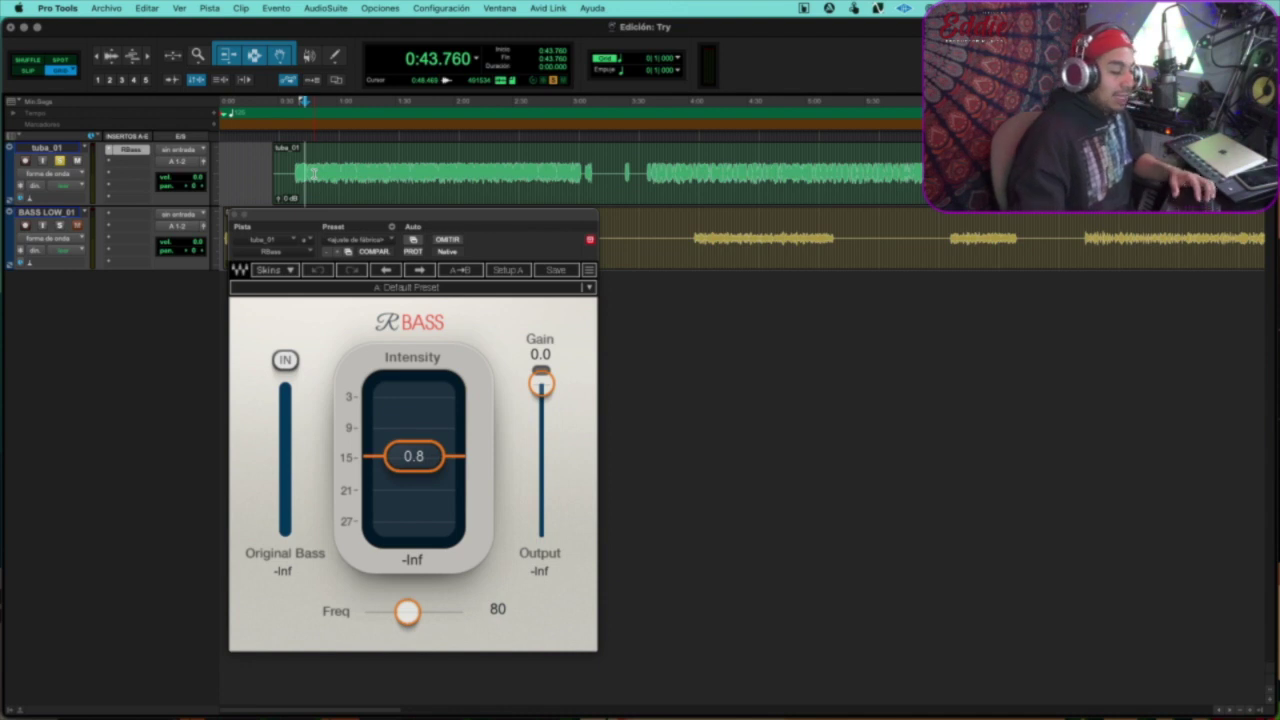
# - Load the factory default preset in the RBass plug-in on the tuba_01 track
pyautogui.click(378, 240)
pyautogui.click(375, 241)
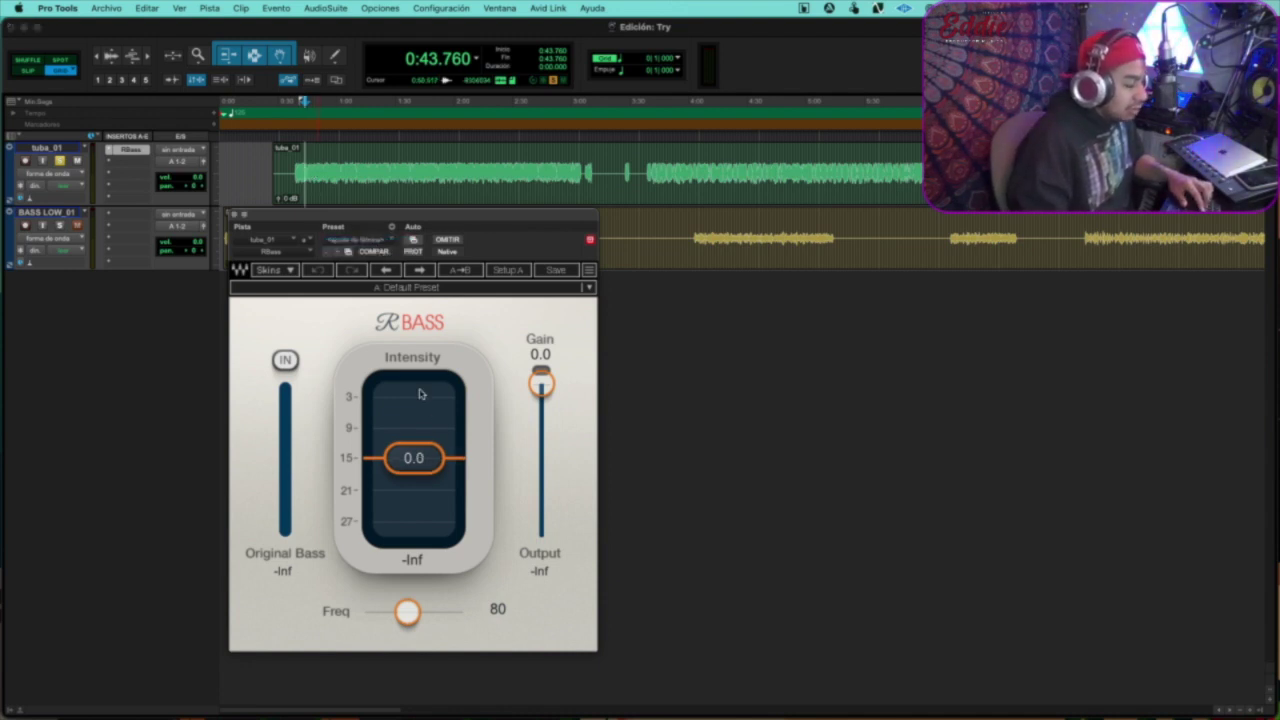
# - Play the soloed tuba_01 track from 0:43.760 and bypass and re-enable RBass to compare the sound
pyautogui.press('space')
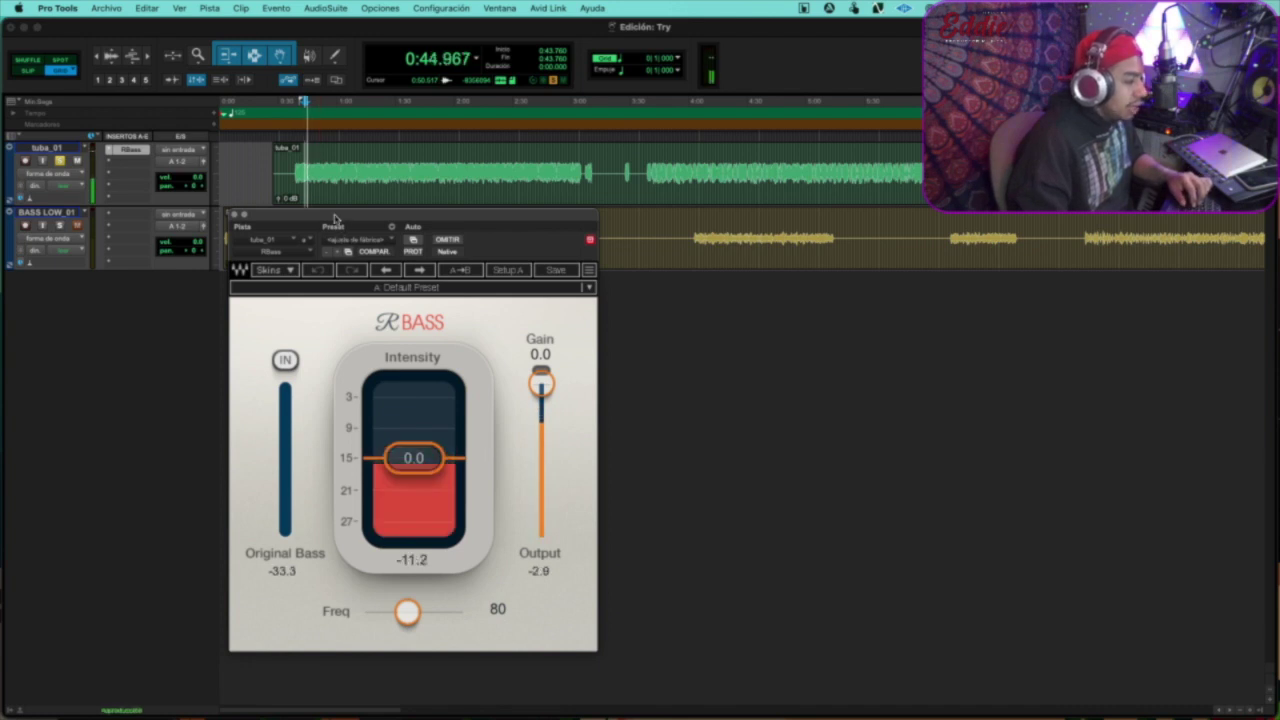
pyautogui.click(455, 240)
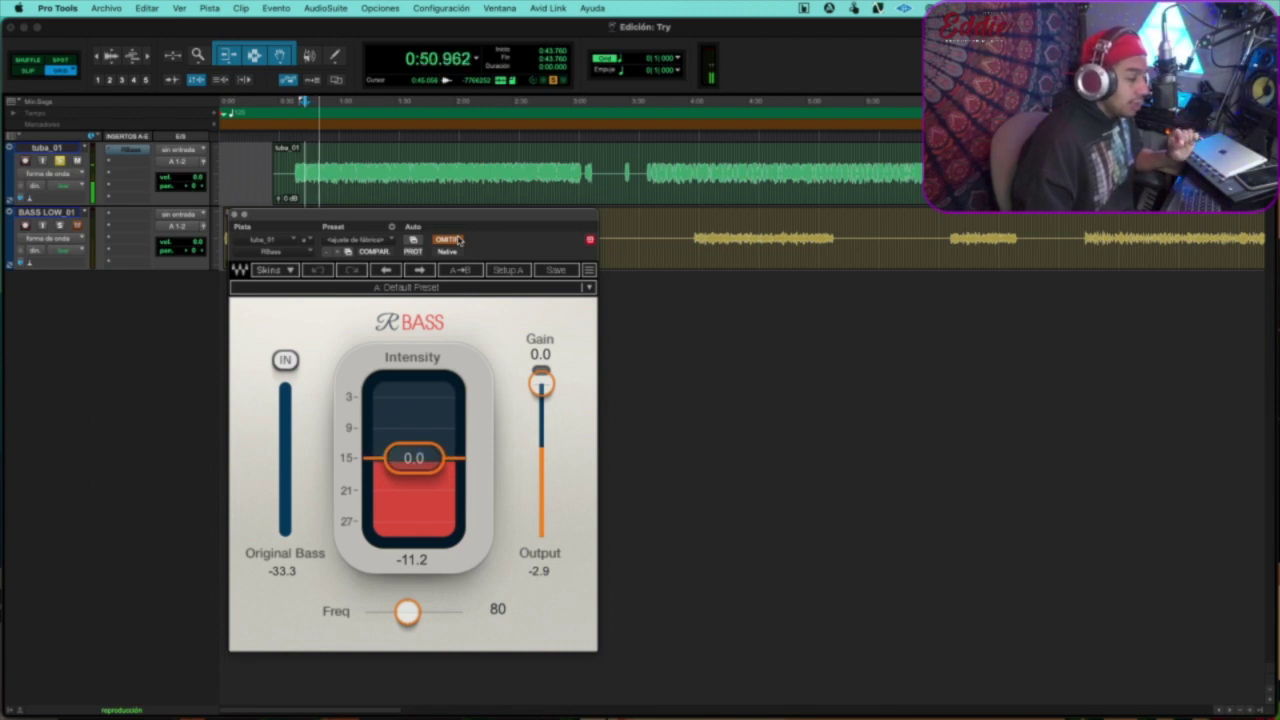
pyautogui.click(458, 240)
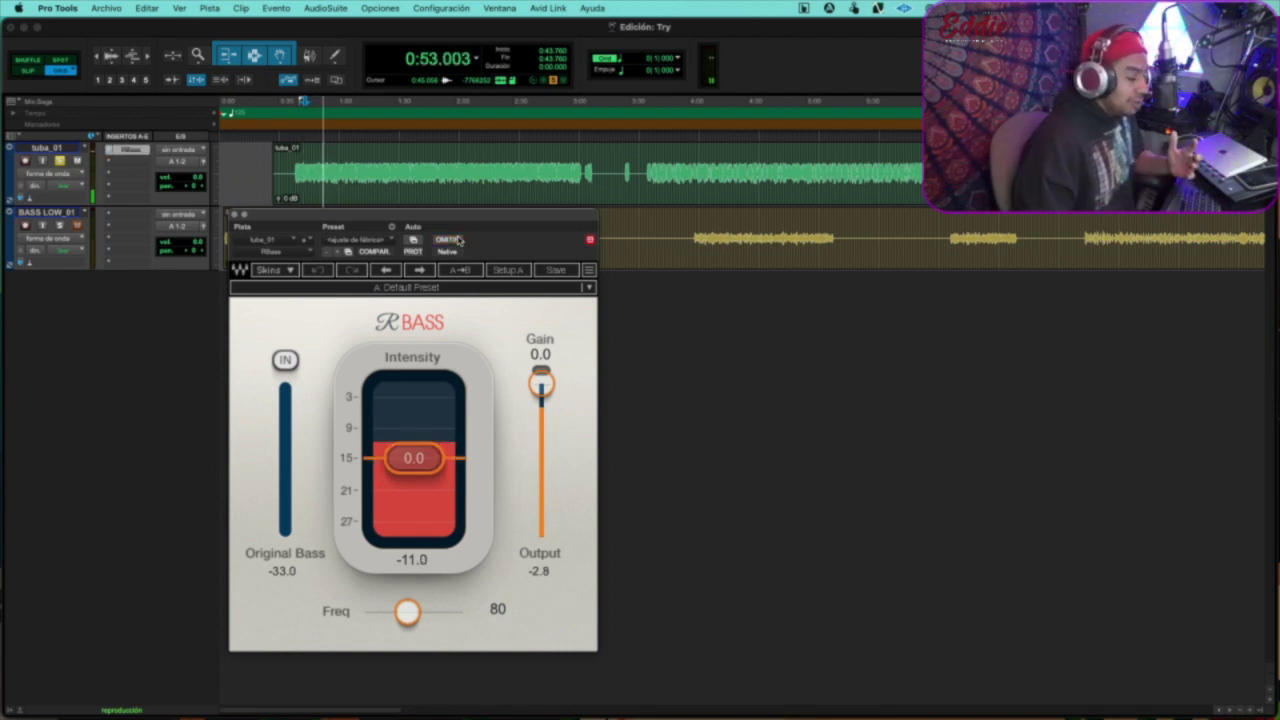
# - During playback, adjust RBass on tuba_01 to intensity 11.7, gain -3.5 and frequency 76
pyautogui.moveTo(413, 481); pyautogui.dragTo(413, 457)
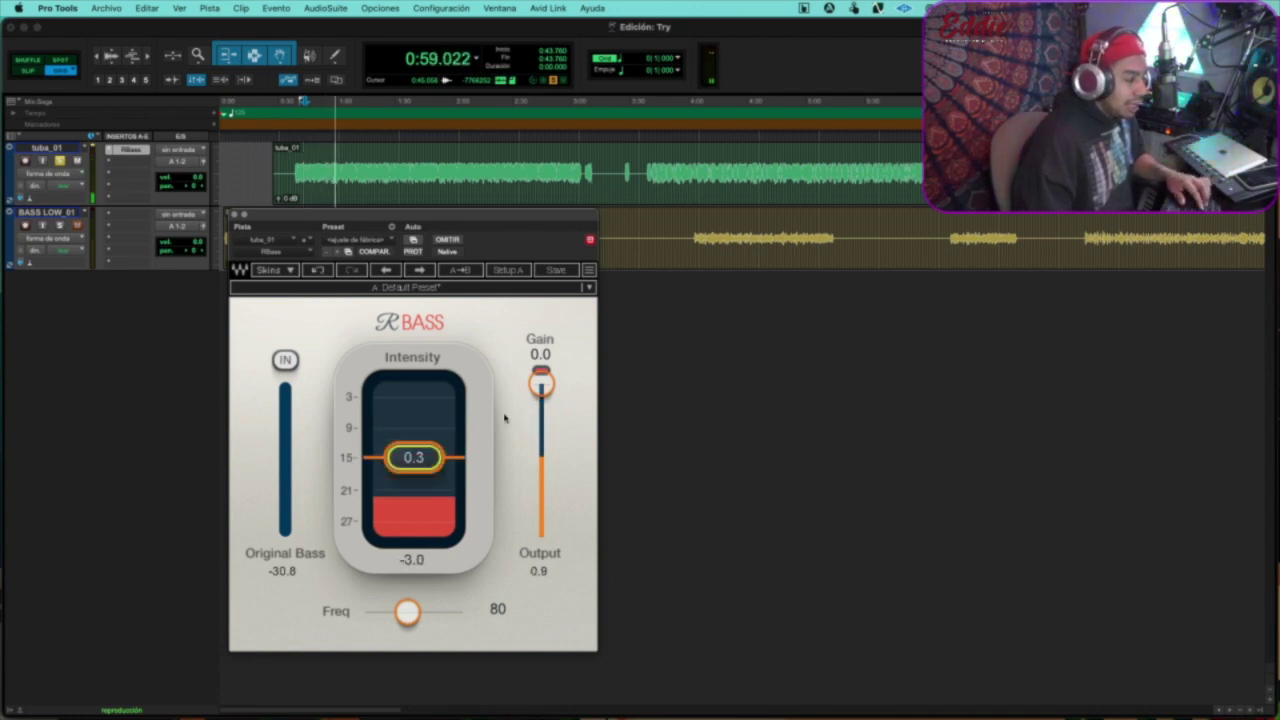
pyautogui.moveTo(541, 388); pyautogui.dragTo(541, 400)
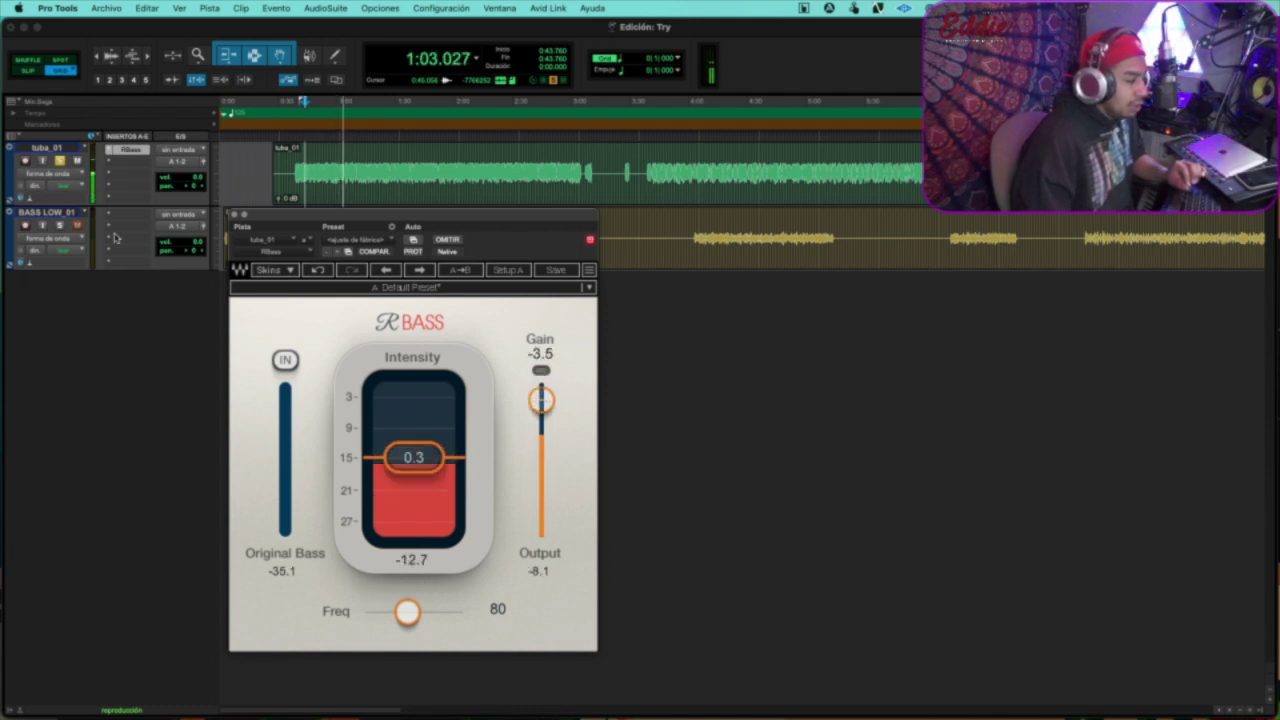
pyautogui.moveTo(413, 450); pyautogui.dragTo(413, 431)
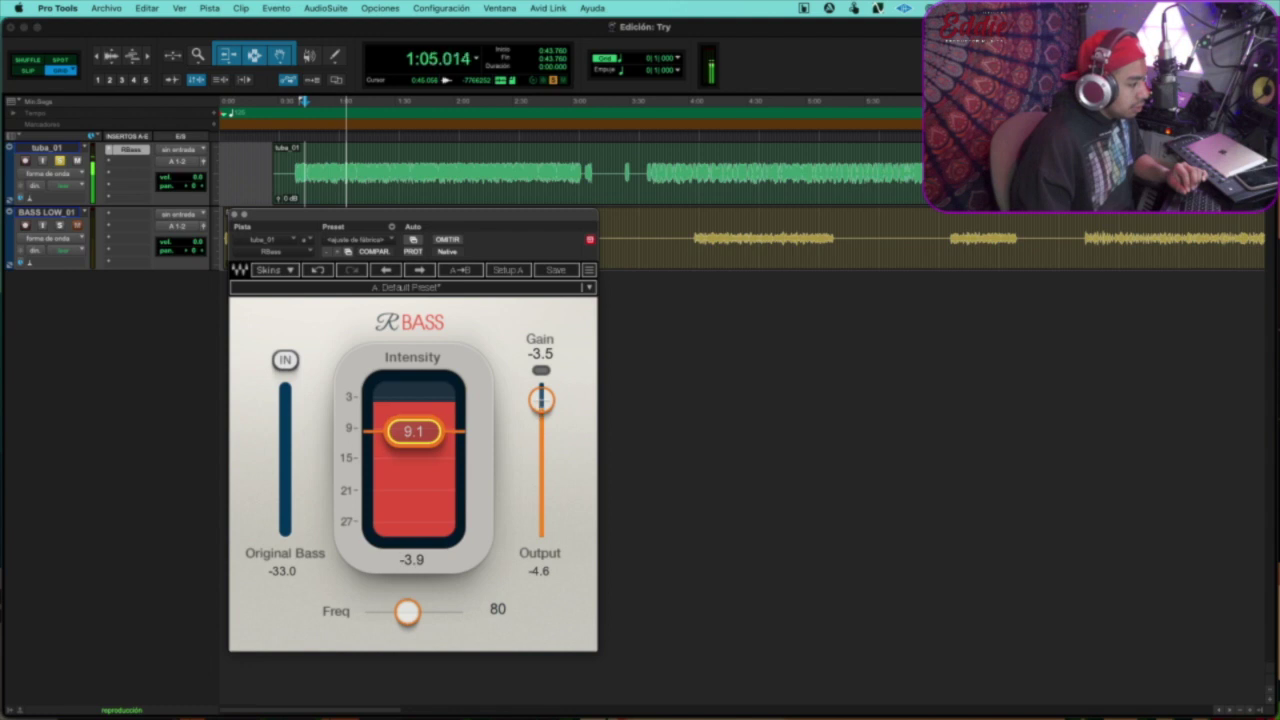
pyautogui.moveTo(407, 611)
pyautogui.mouseDown()
pyautogui.moveTo(387, 611)
pyautogui.moveTo(438, 611)
pyautogui.moveTo(404, 611)
pyautogui.mouseUp()
pyautogui.moveTo(414, 436); pyautogui.dragTo(414, 424)
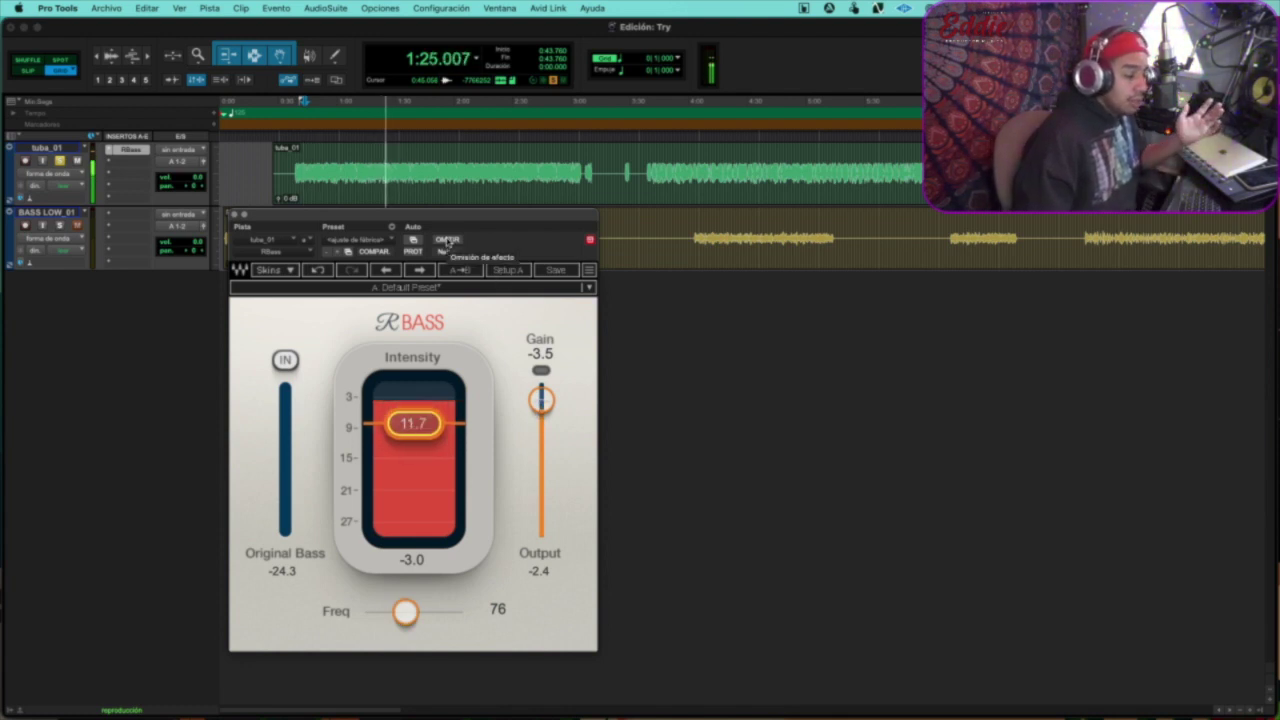
# - Compare the tuba with RBass bypassed and active, stop playback and close the plug-in window
pyautogui.click(448, 241)
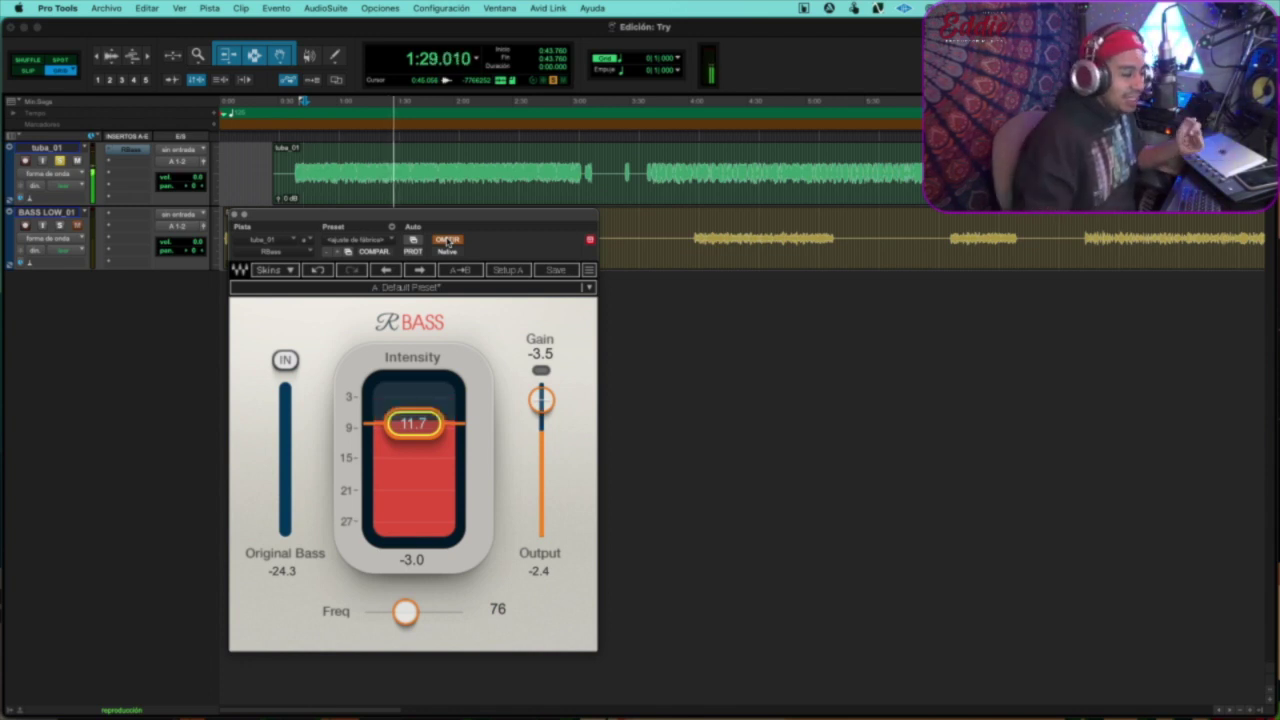
pyautogui.click(448, 241)
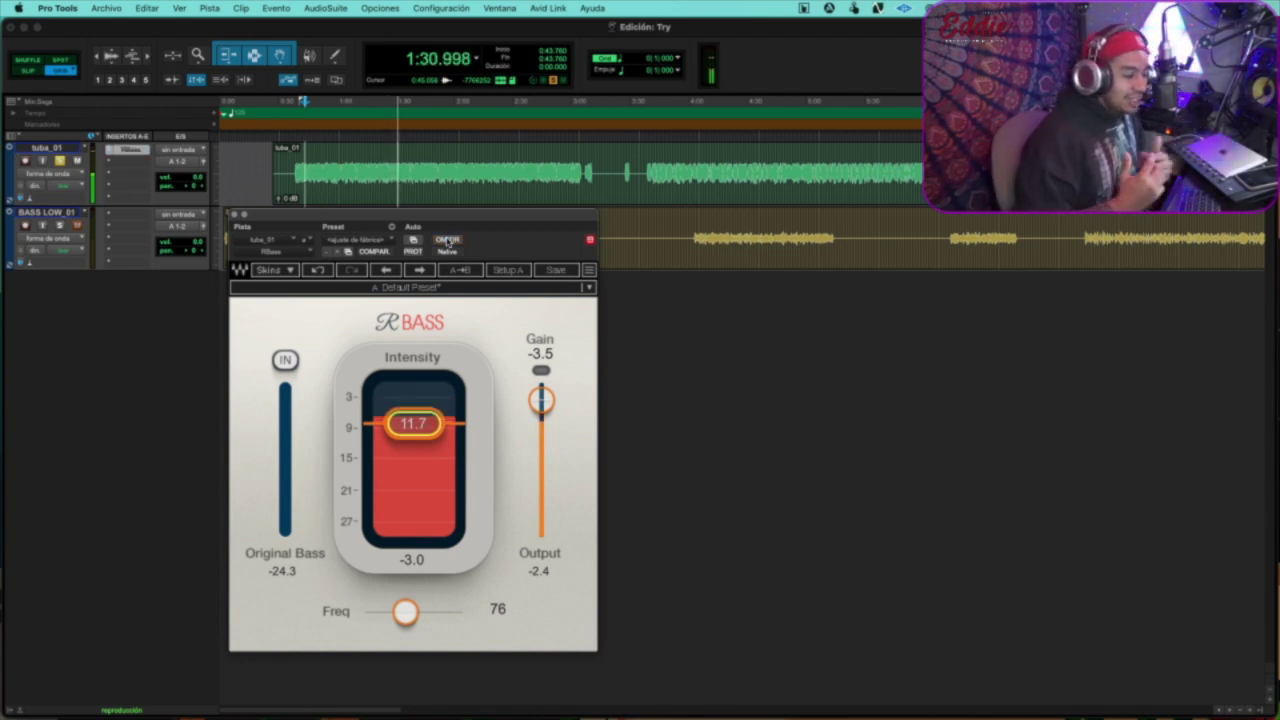
pyautogui.press('space')
pyautogui.click(234, 215)
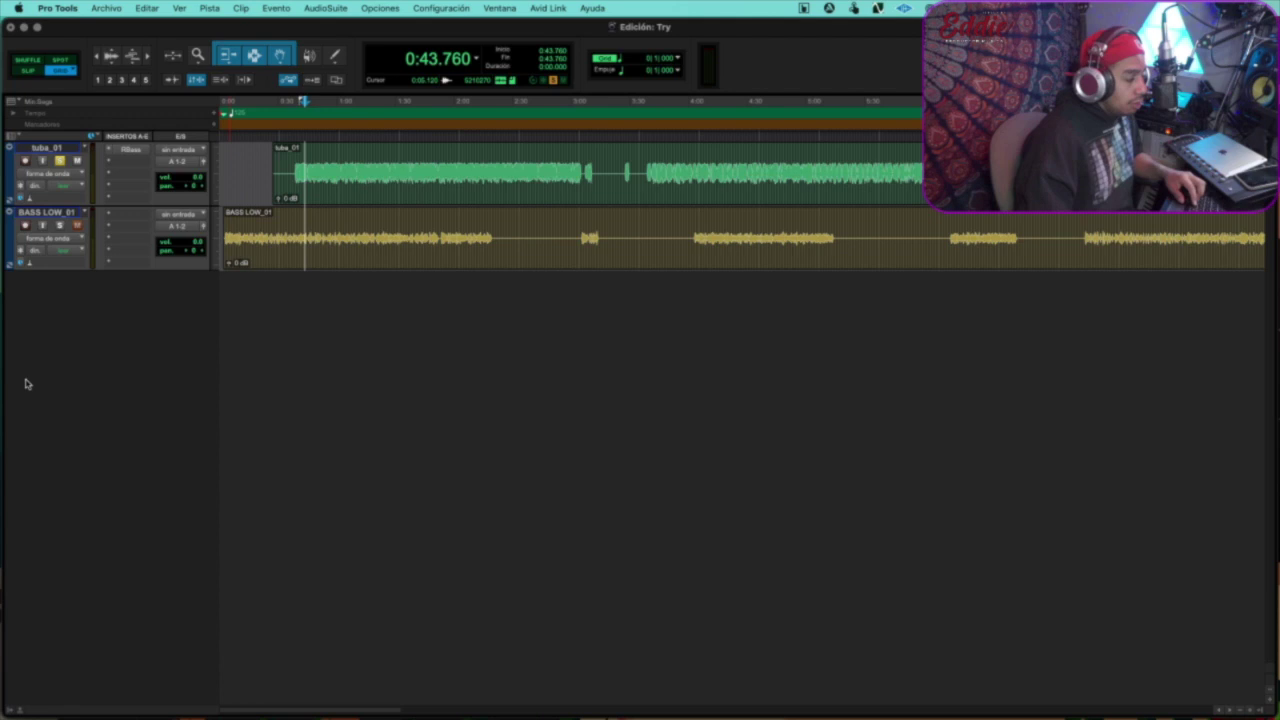
# - Create a soloed mono auxiliary input track and move the RBass insert from tuba_01 onto it
pyautogui.press('shift+super+n')
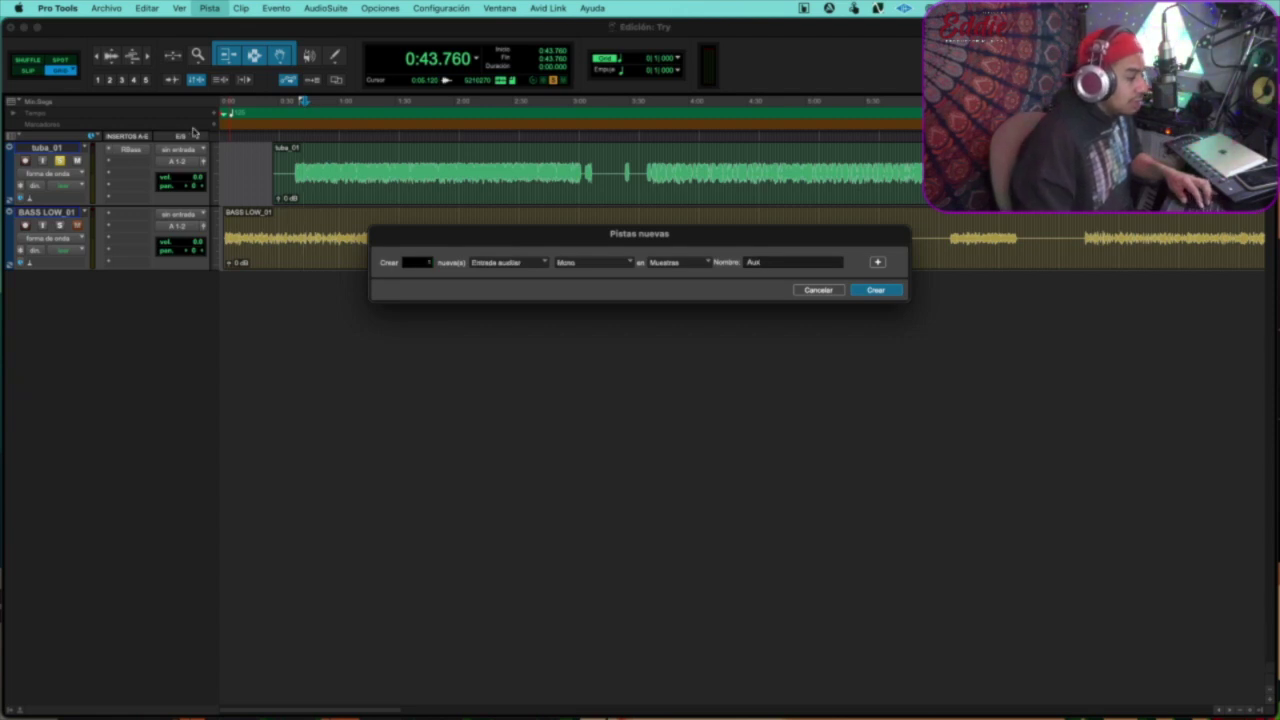
pyautogui.press('Return')
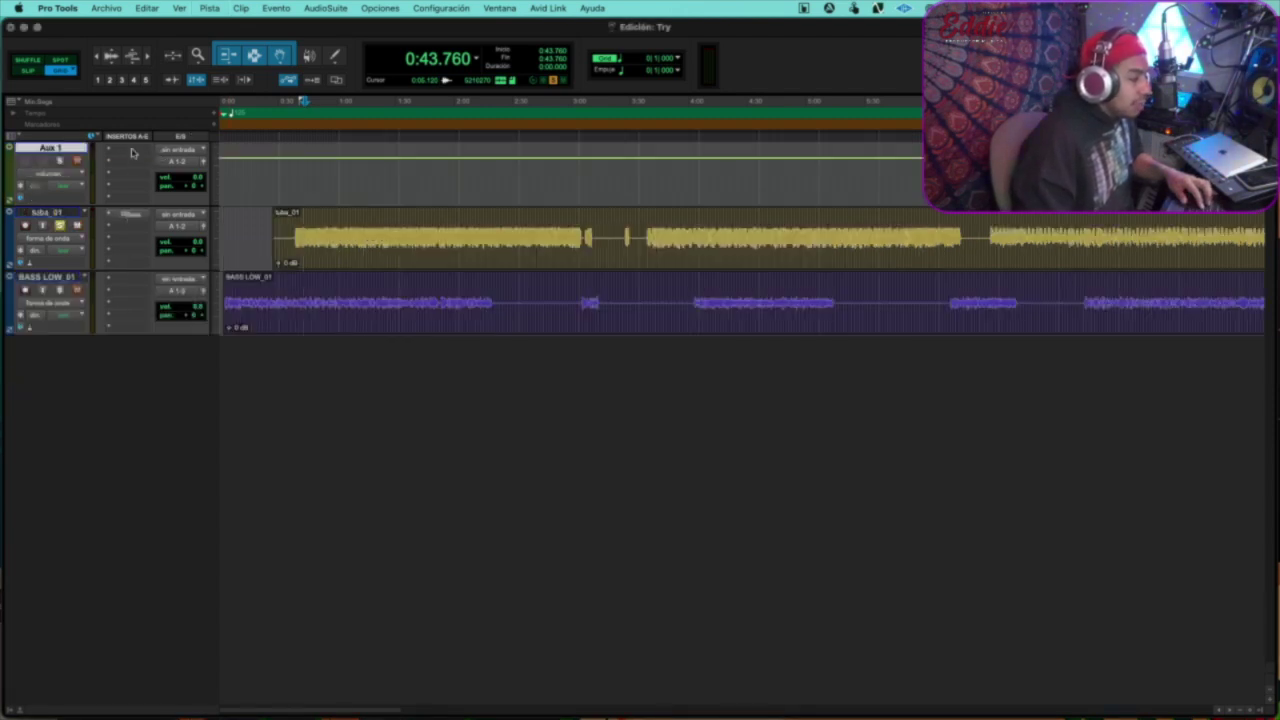
pyautogui.moveTo(133, 158); pyautogui.dragTo(130, 150)
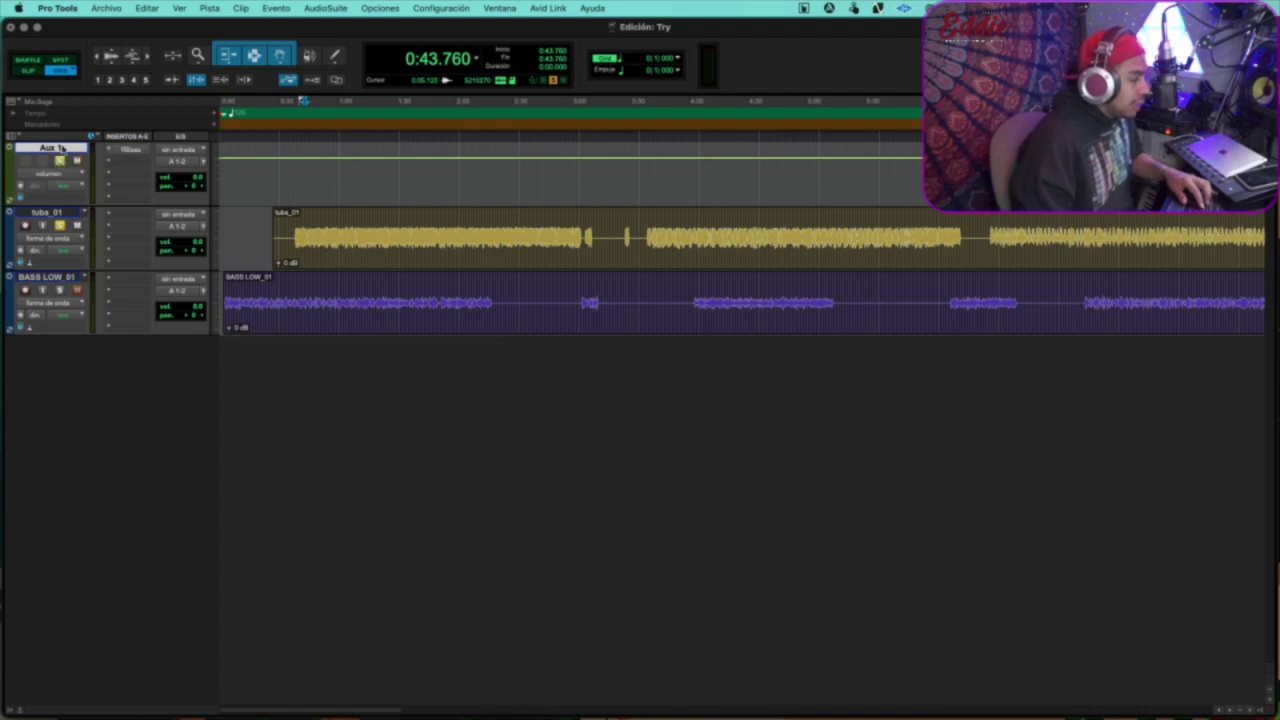
# - Rename the new auxiliary track as BASS PARALELO
pyautogui.doubleClick(61, 148)
pyautogui.write('BASS PARALELO')
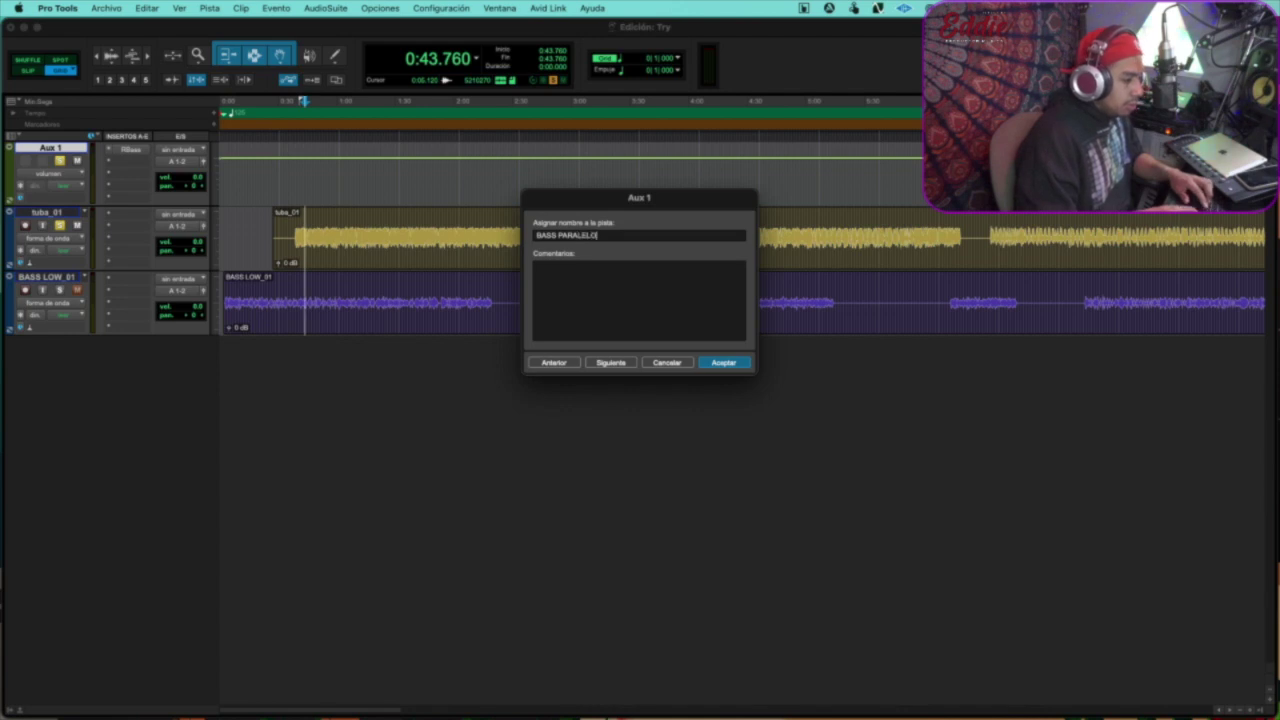
pyautogui.press('Return')
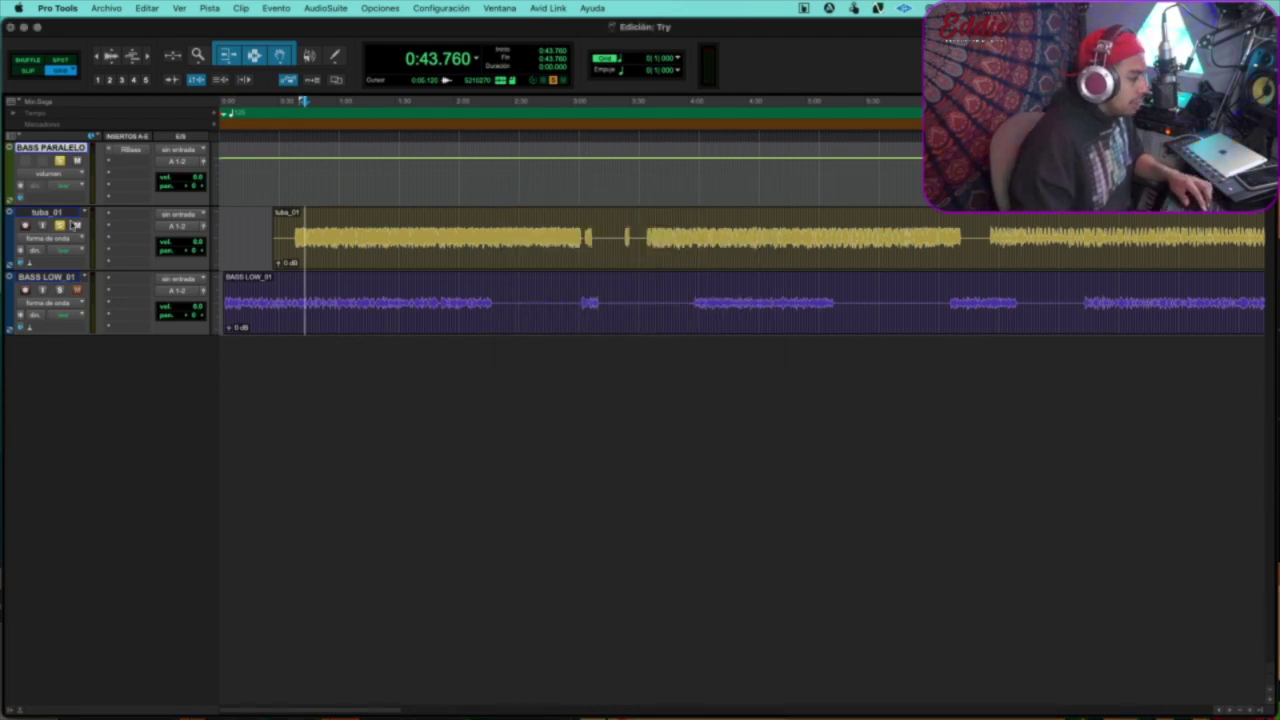
# - Show the Envíos A-E column for the tracks in the edit window
pyautogui.click(14, 135)
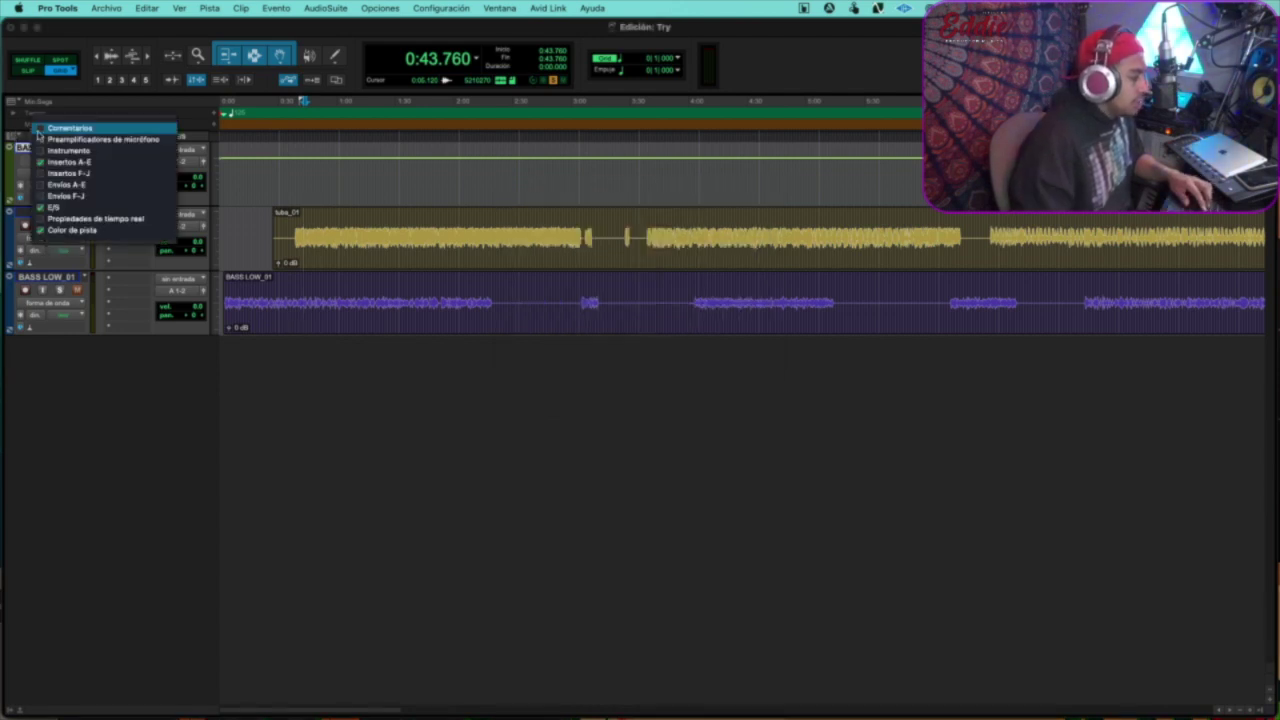
pyautogui.click(54, 185)
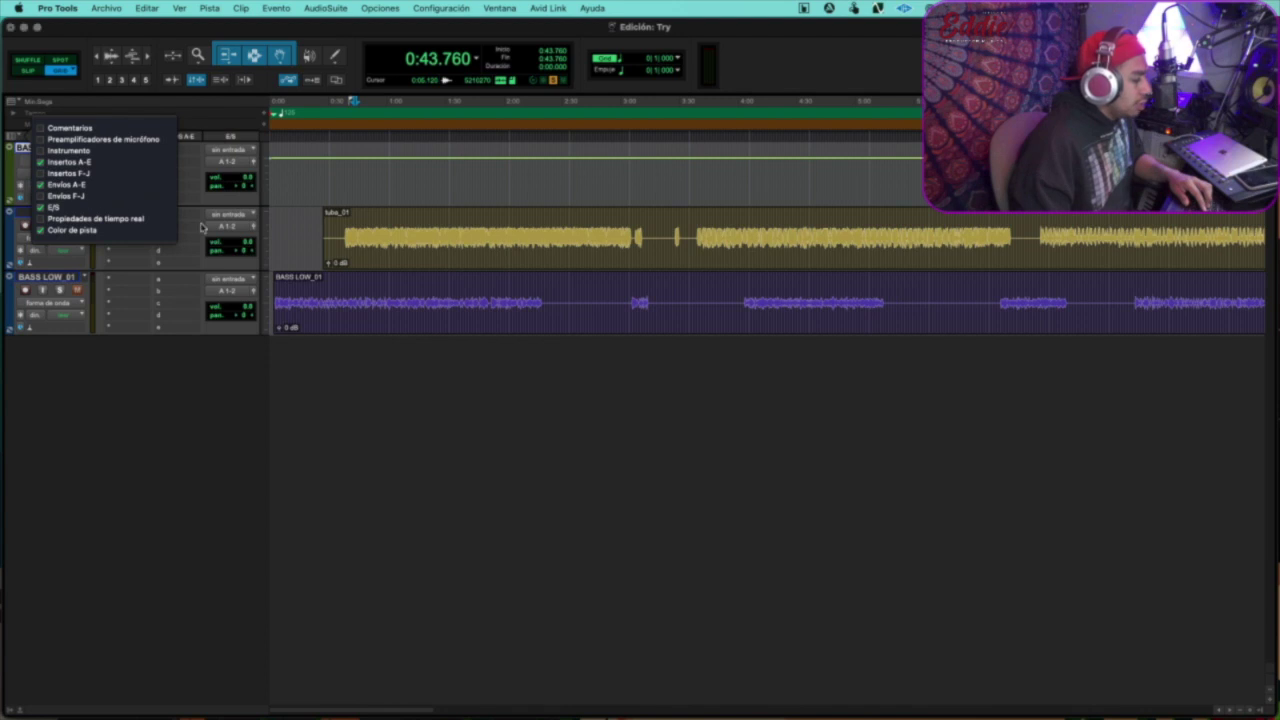
pyautogui.click(202, 222)
# - Set the input of the BASS PARALELO track to Bus 1
pyautogui.click(229, 150)
pyautogui.moveTo(238, 161)
pyautogui.click(337, 164)
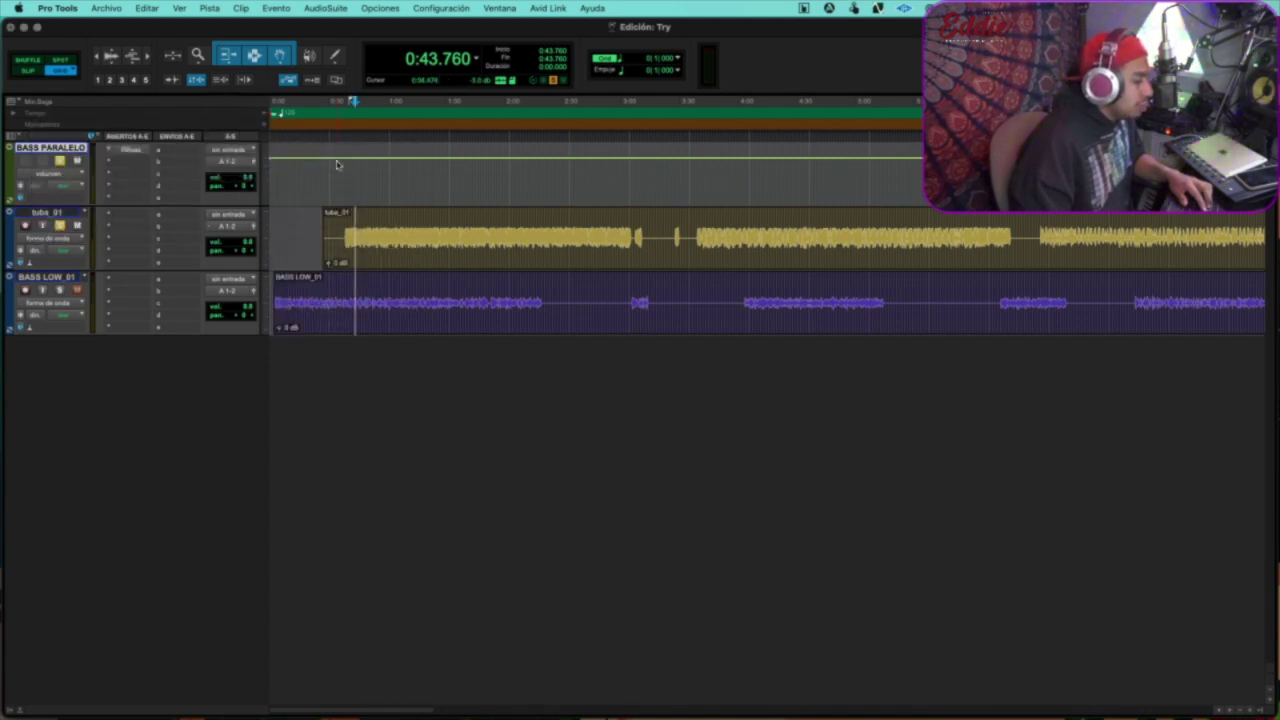
# - Add a send on the tuba_01 track to Bus 1 (Mono)
pyautogui.click(230, 214)
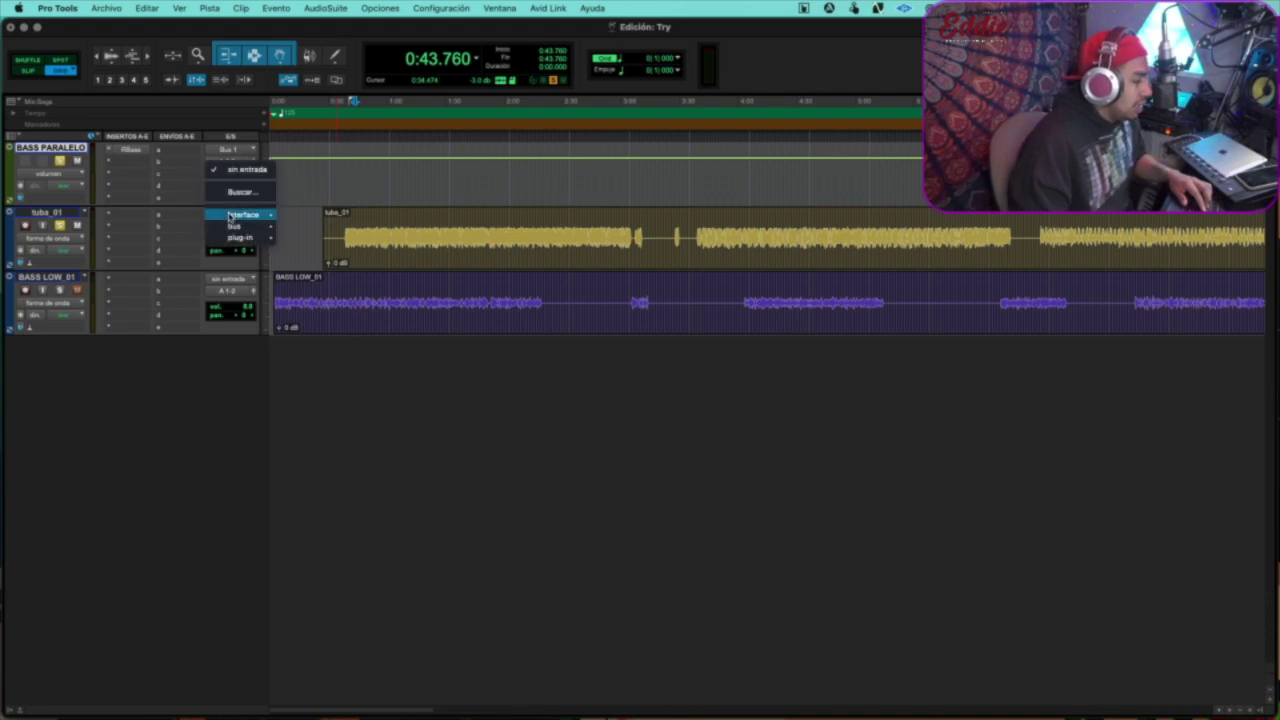
pyautogui.click(161, 214)
pyautogui.click(181, 217)
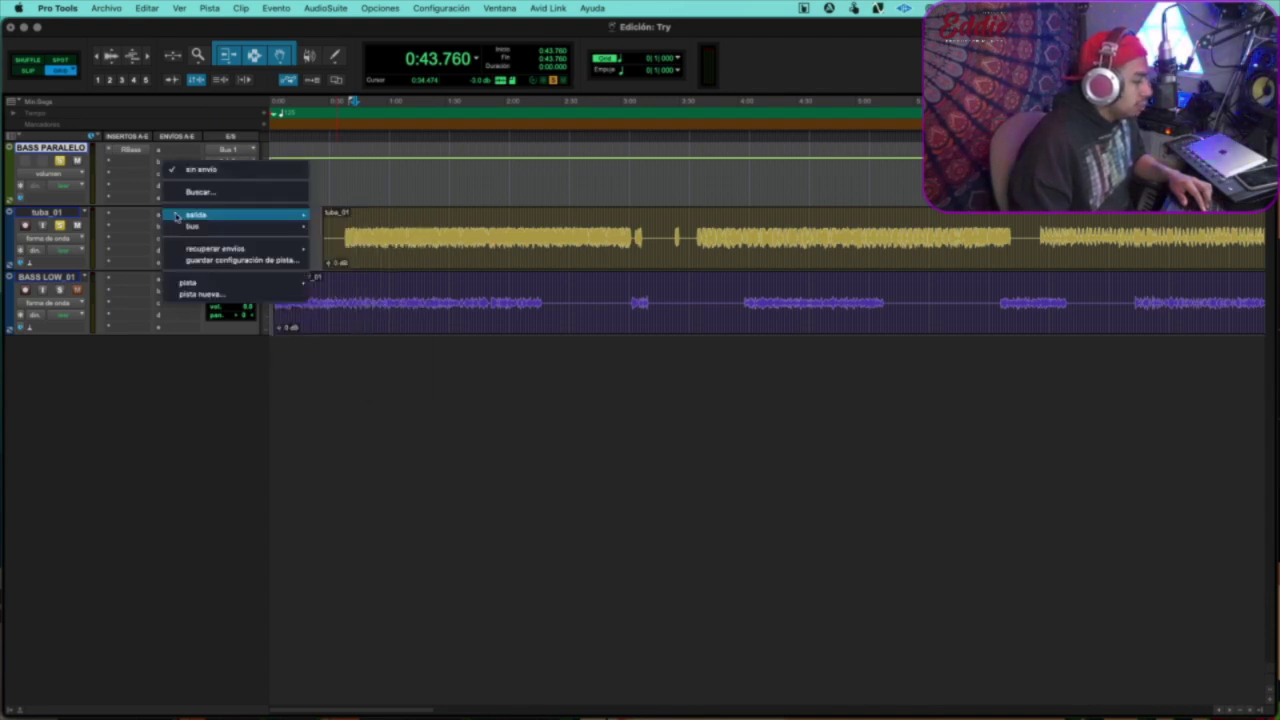
pyautogui.moveTo(295, 226)
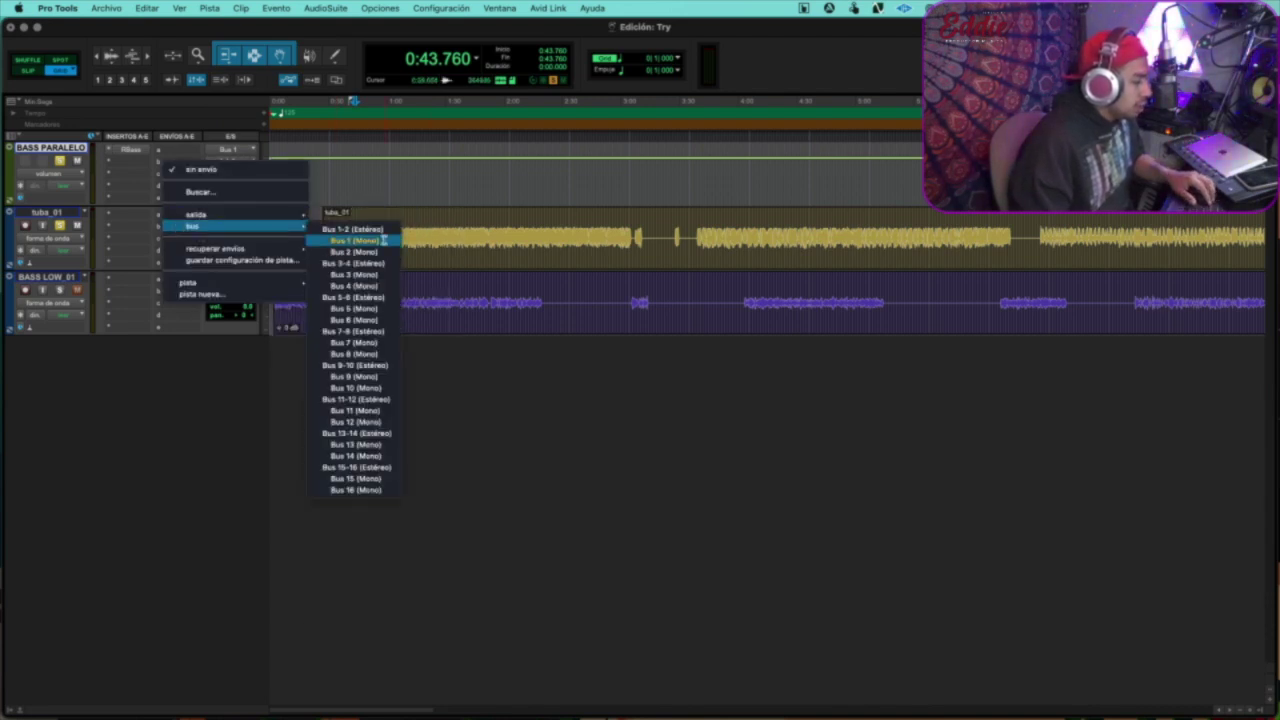
pyautogui.click(386, 232)
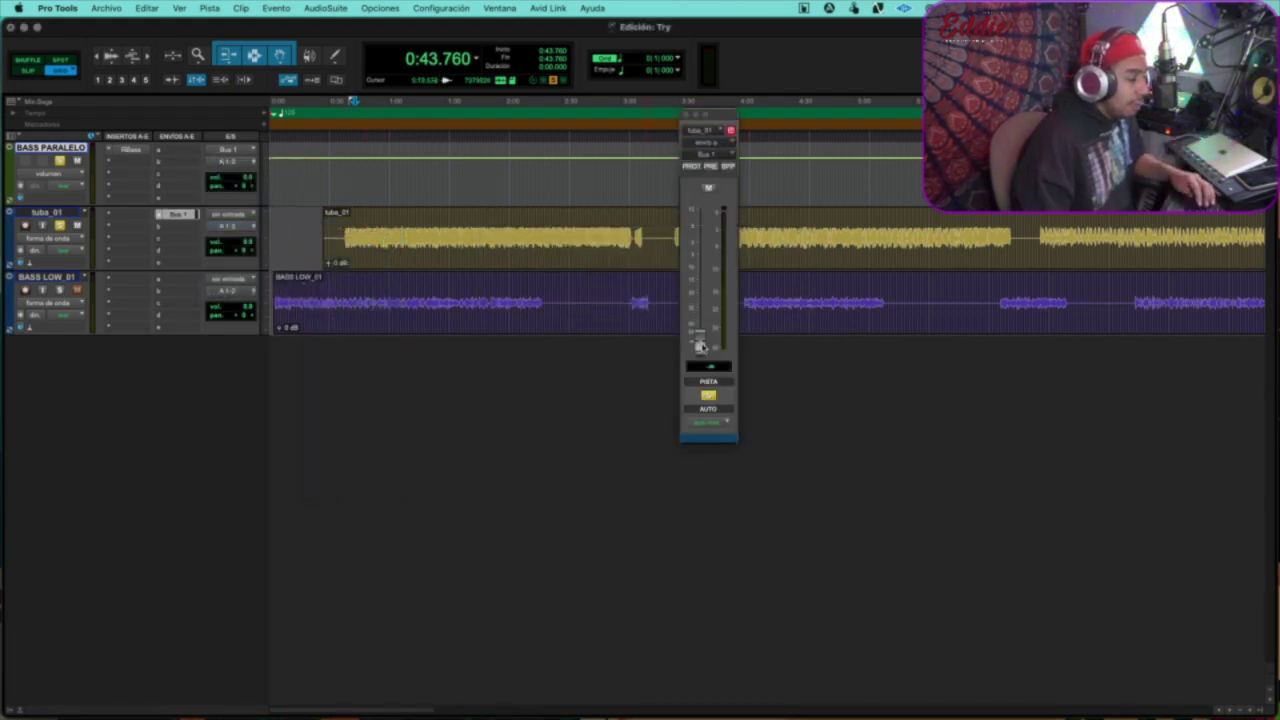
# - Play from 0:43.760, raise the tuba_01 send level to -4.9 dB, and stop playback
pyautogui.press('space')
pyautogui.moveTo(701, 340); pyautogui.dragTo(700, 263)
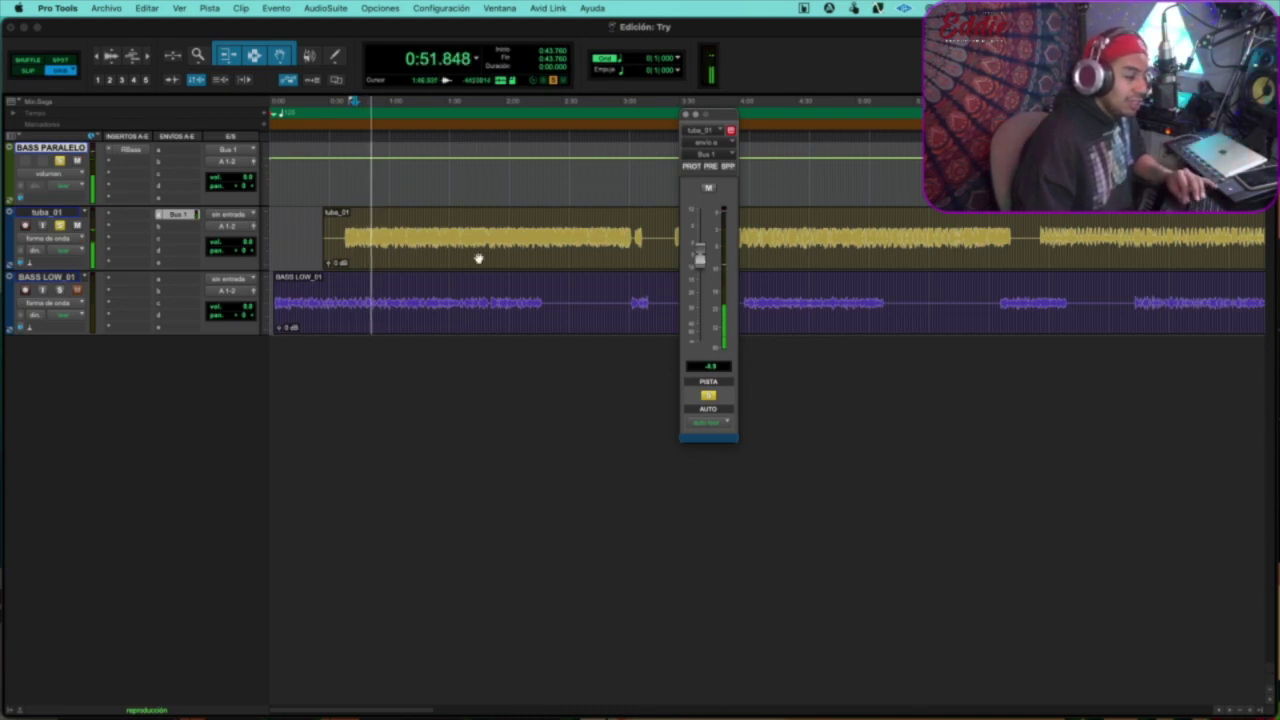
pyautogui.press('space')
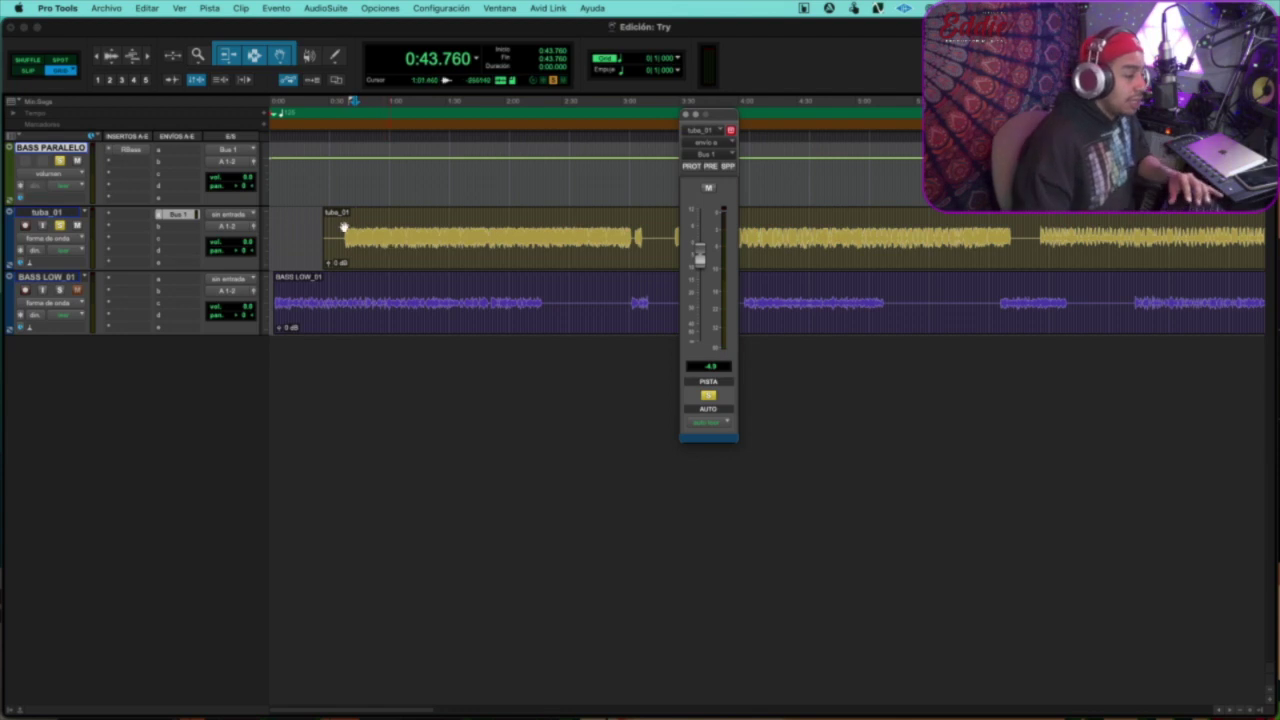
# - Open RBass on BASS PARALELO and, during playback, reset the gain to 0.0 and set intensity 8.0 and frequency 63
pyautogui.click(130, 149)
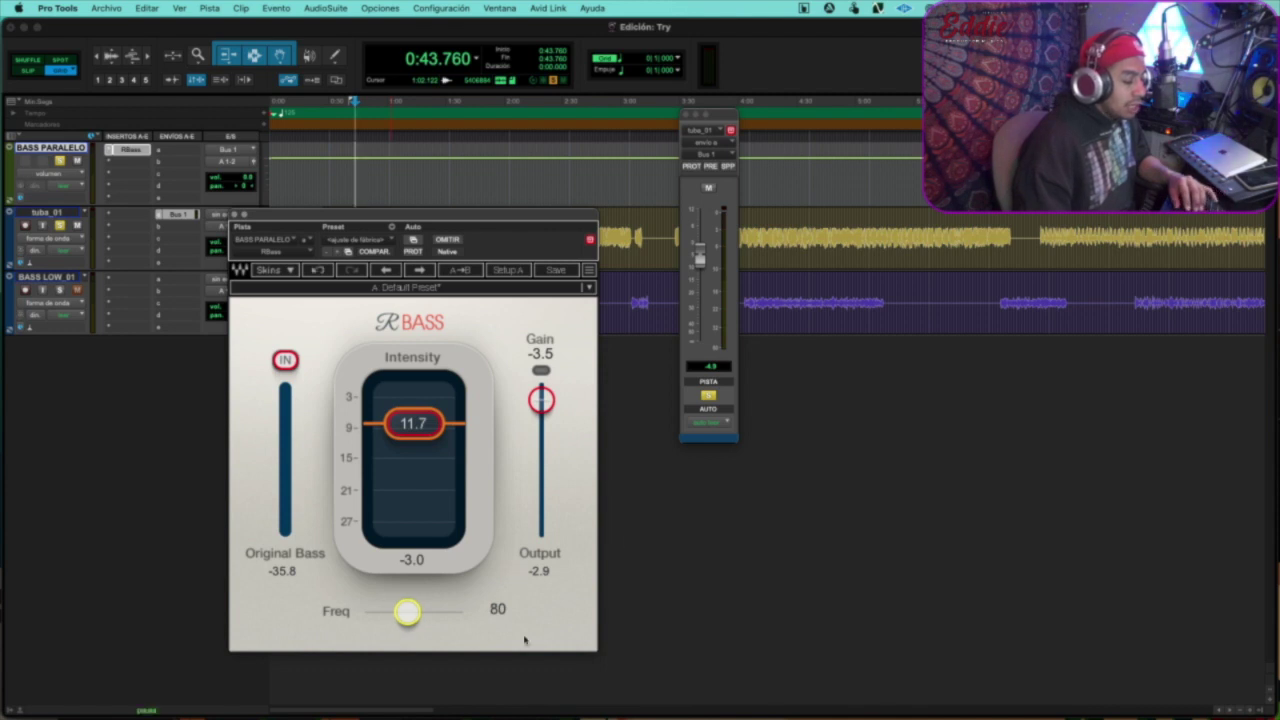
pyautogui.press('space')
pyautogui.keyDown('alt'); pyautogui.click(545, 403); pyautogui.keyUp('alt')
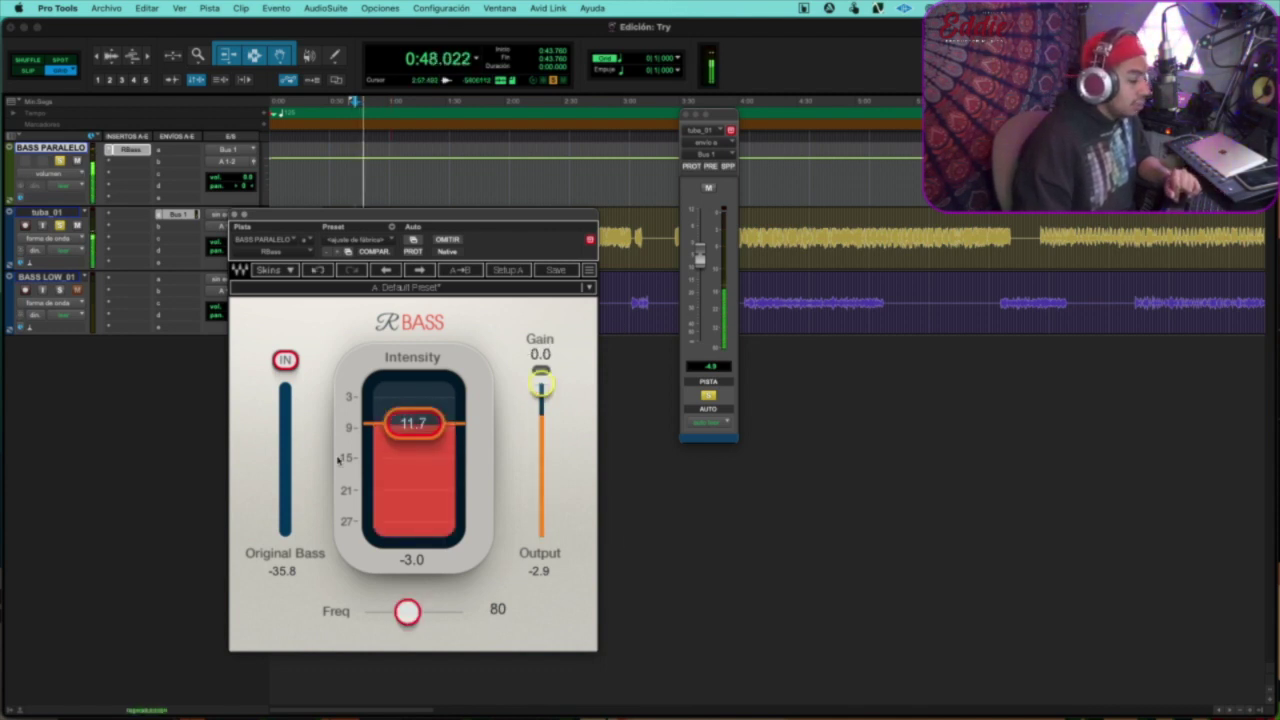
pyautogui.moveTo(407, 612); pyautogui.dragTo(396, 612)
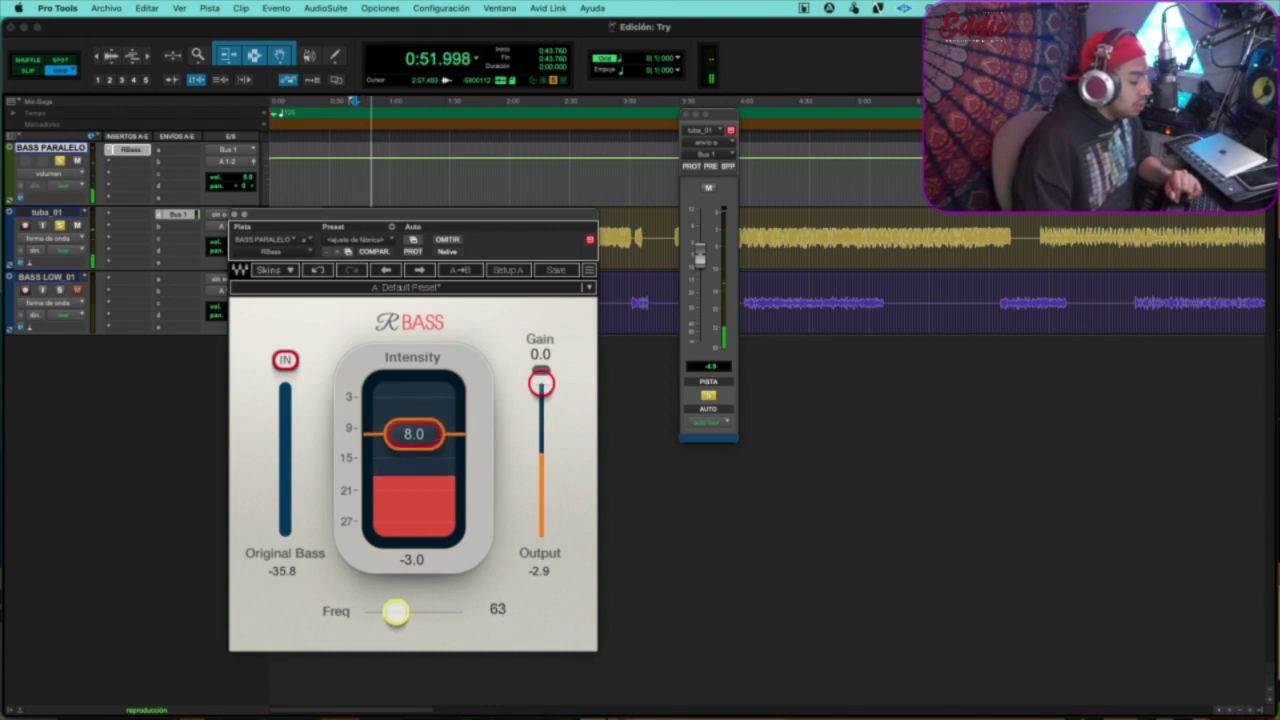
# - Raise the tuba_01 send level to -4.3 dB, compare RBass bypassed and active, and stop playback
pyautogui.moveTo(698, 252)
pyautogui.mouseDown()
pyautogui.moveTo(705, 232)
pyautogui.moveTo(699, 252)
pyautogui.mouseUp()
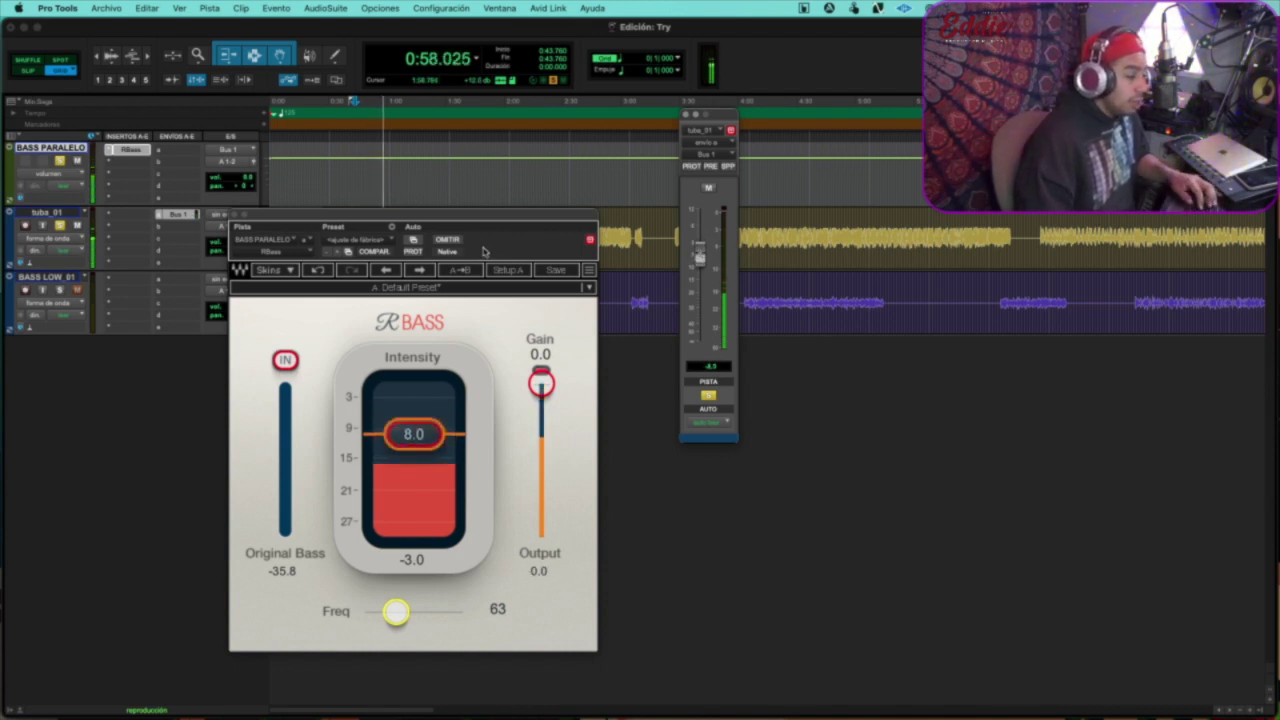
pyautogui.click(447, 241)
pyautogui.click(455, 243)
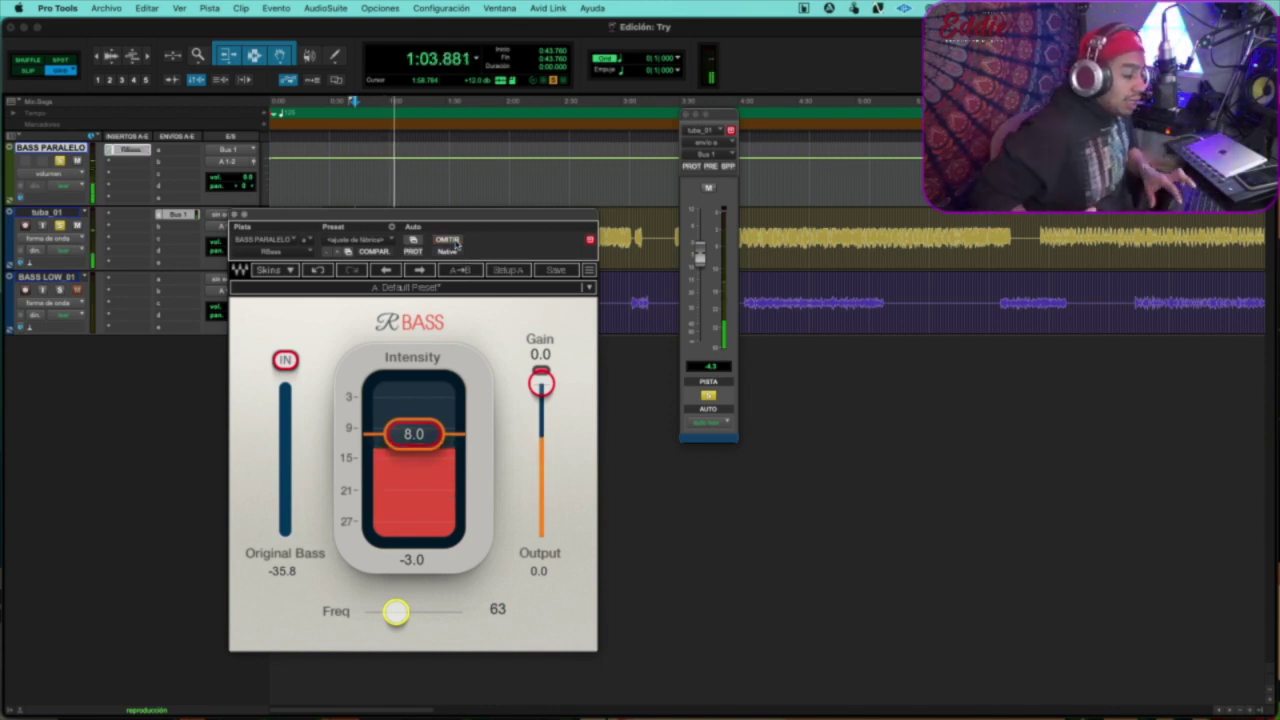
pyautogui.press('space')
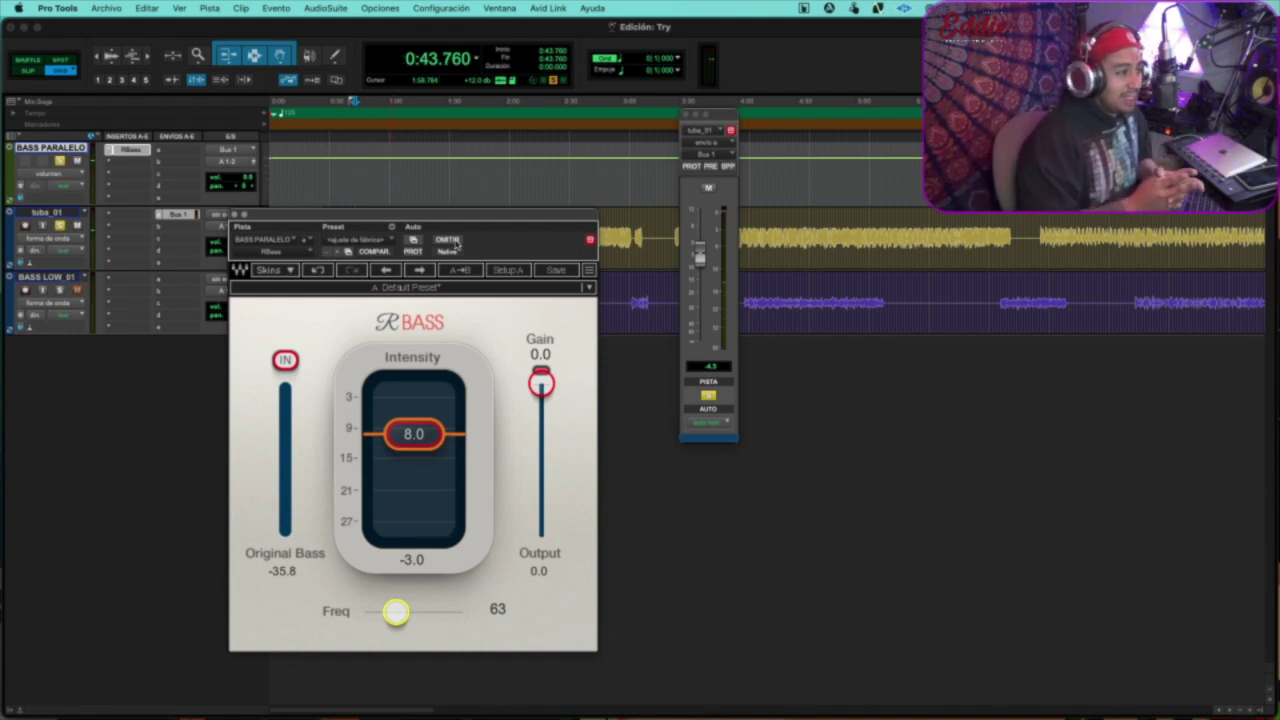